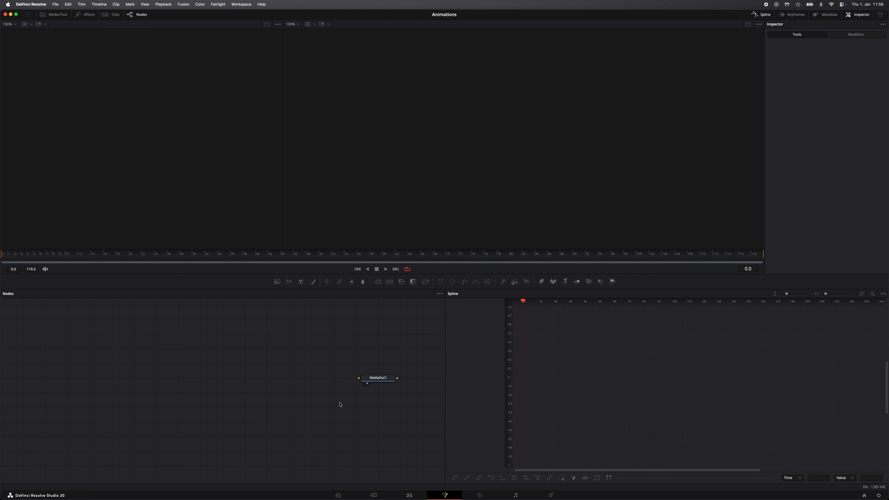
Step: Hide the Spline editor, then add an sText node renamed ArrowHead to the composition
{"action": "left_click", "coordinate": [767, 15]}
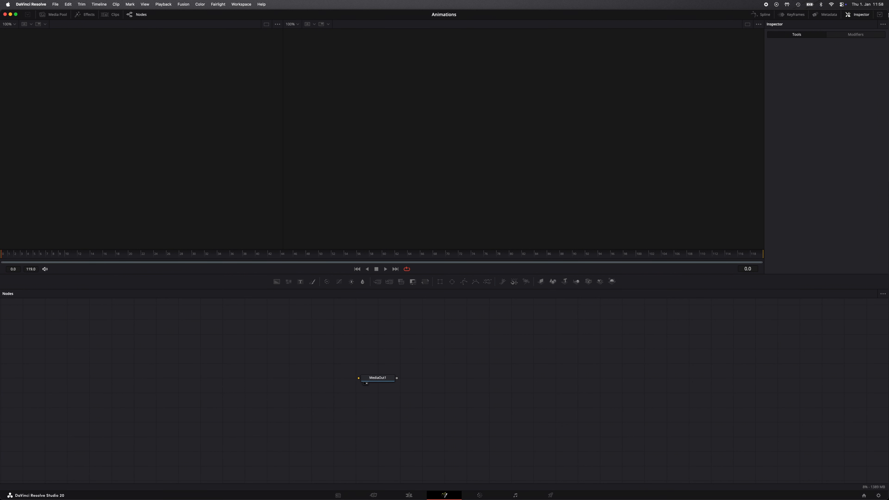
{"action": "key", "text": "shift+space"}
{"action": "type", "text": "s"}
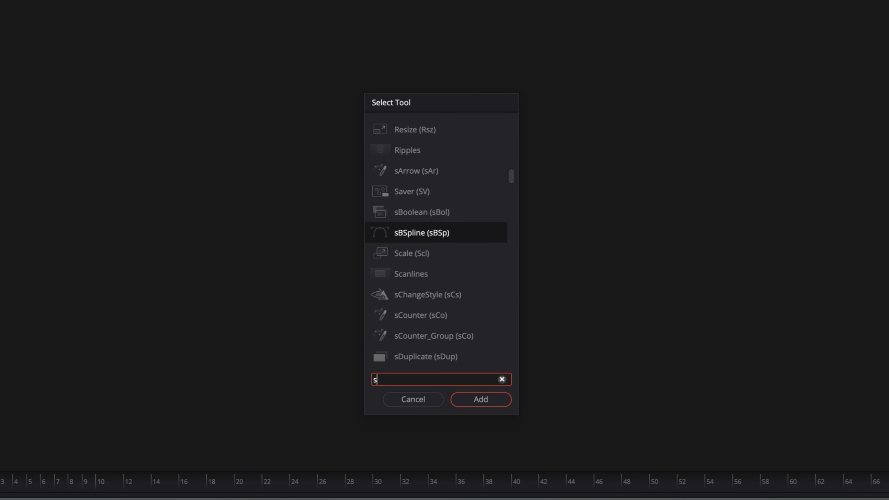
{"action": "type", "text": "te"}
{"action": "key", "text": "Return"}
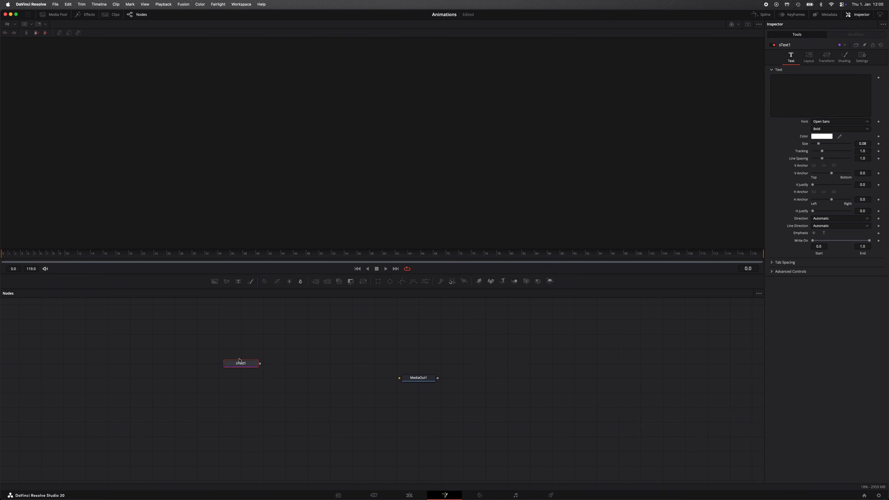
{"action": "key", "text": "F2"}
{"action": "type", "text": "ArrowHead"}
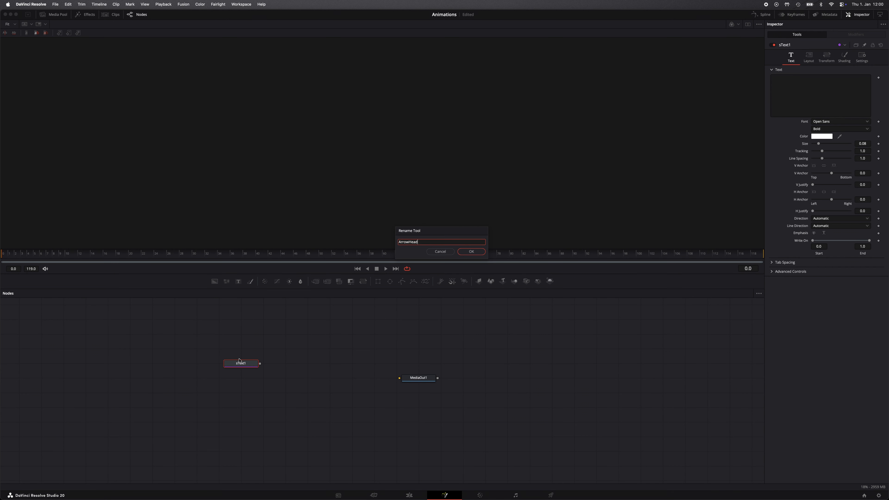
{"action": "key", "text": "Return"}
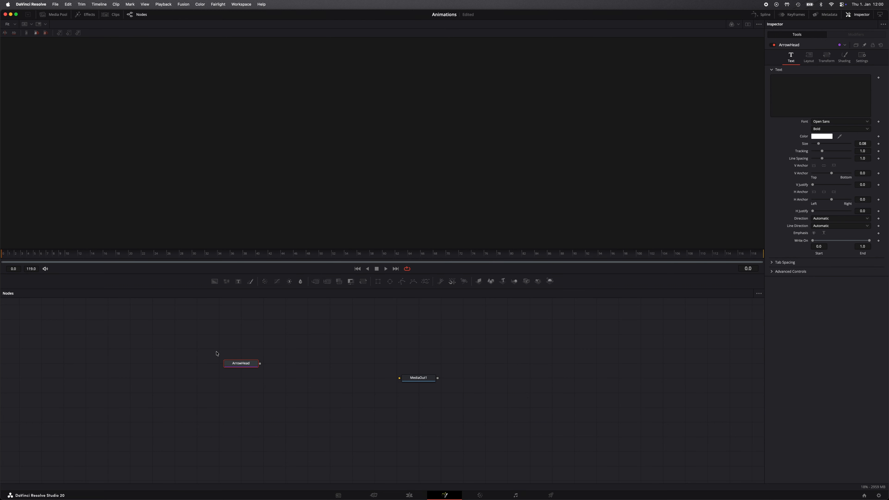
Step: Add an sPolygon node below ArrowHead and rename it ArrowTail
{"action": "left_click", "coordinate": [246, 390]}
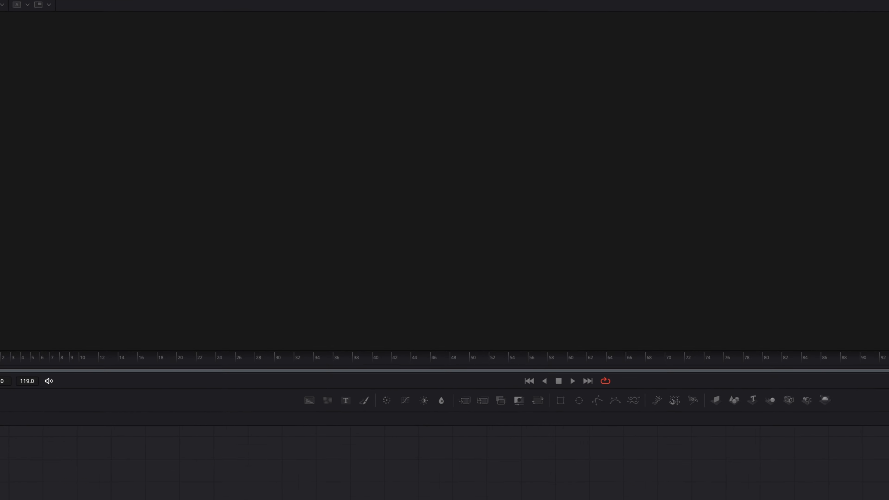
{"action": "key", "text": "shift+space"}
{"action": "type", "text": "spol"}
{"action": "key", "text": "Return"}
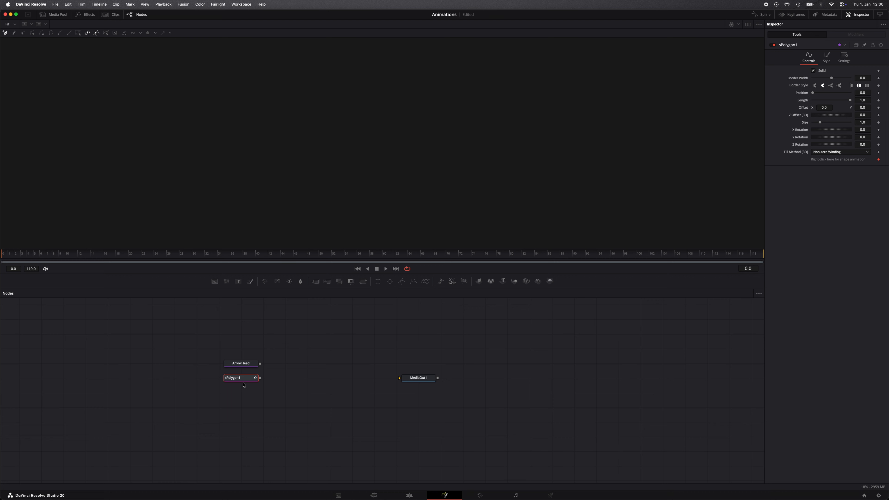
{"action": "key", "text": "F2"}
{"action": "type", "text": "ArrowTail"}
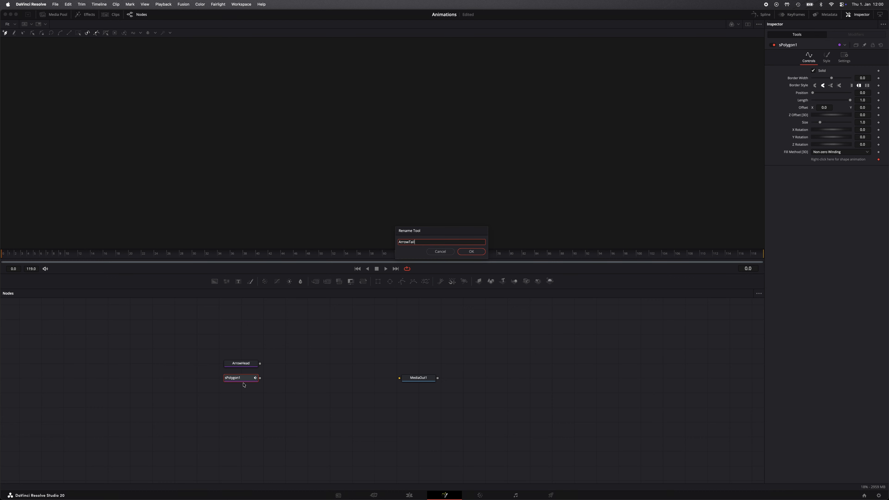
{"action": "key", "text": "Return"}
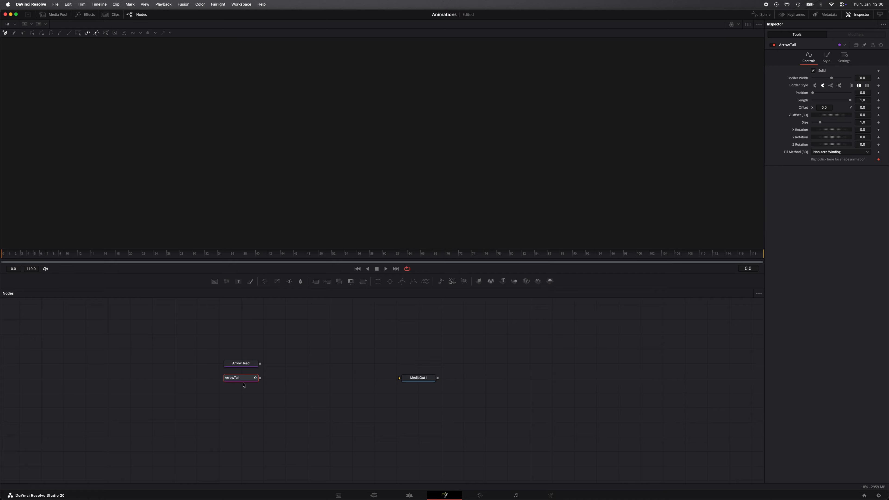
Step: Add an sBoolean node named ArrowBoolean between the arrow nodes and MediaOut1, with ArrowTail feeding its first input
{"action": "left_click", "coordinate": [324, 383]}
{"action": "key", "text": "shift+space"}
{"action": "type", "text": "s"}
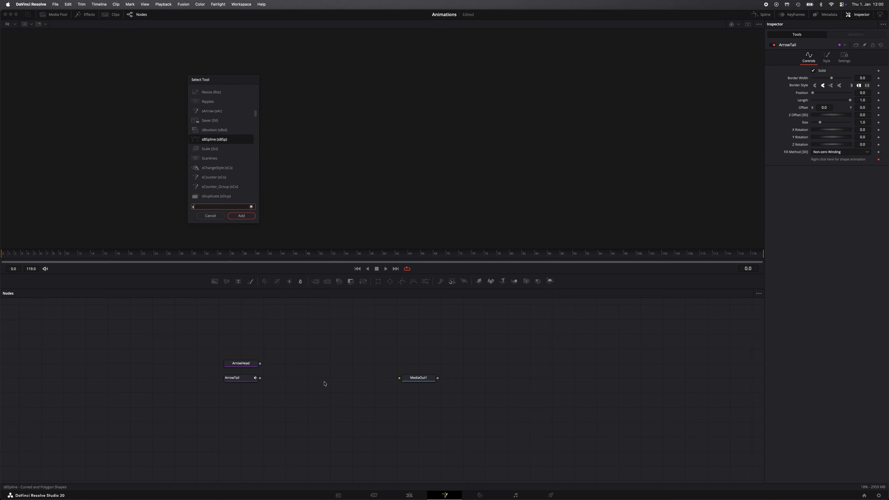
{"action": "type", "text": "bool"}
{"action": "key", "text": "Return"}
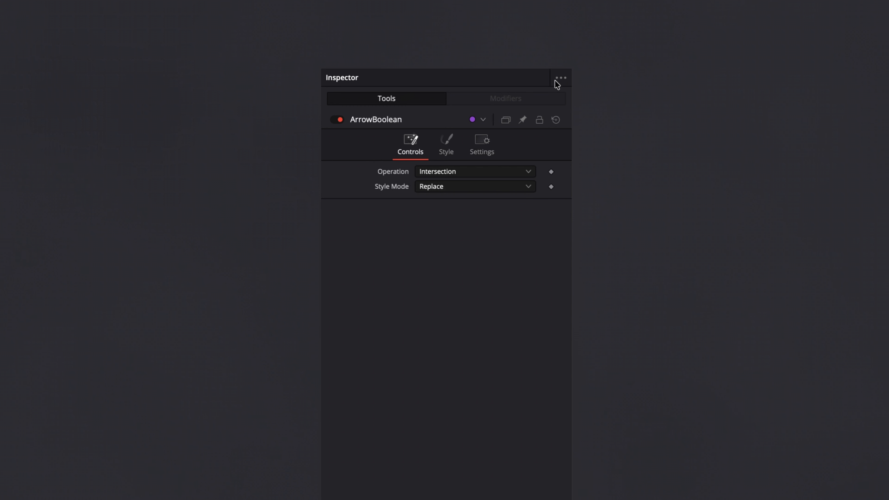
Step: Set ArrowBoolean's operation to Union and connect ArrowHead's output to its free input
{"action": "left_click", "coordinate": [449, 174]}
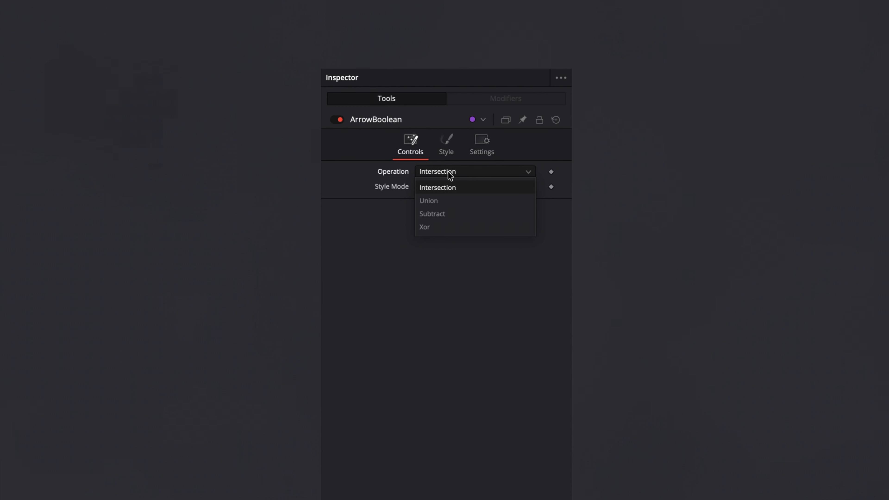
{"action": "left_click", "coordinate": [450, 202]}
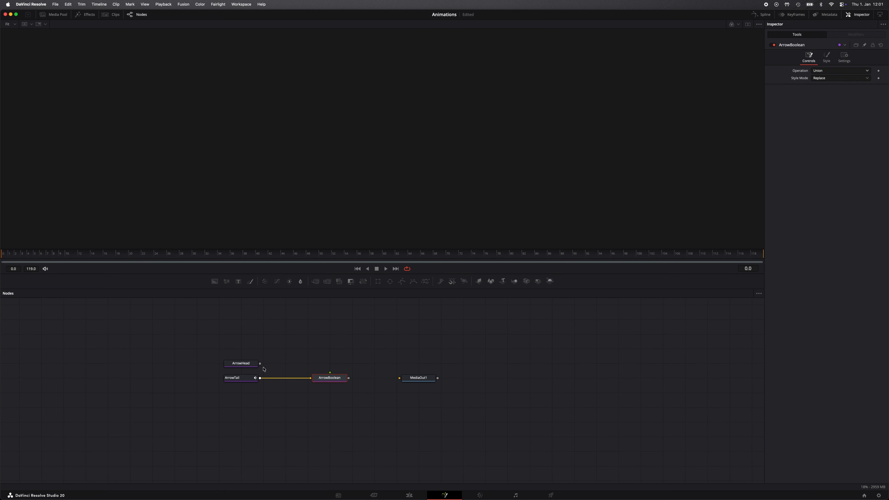
{"action": "left_click_drag", "start_coordinate": [259, 364], "coordinate": [331, 378]}
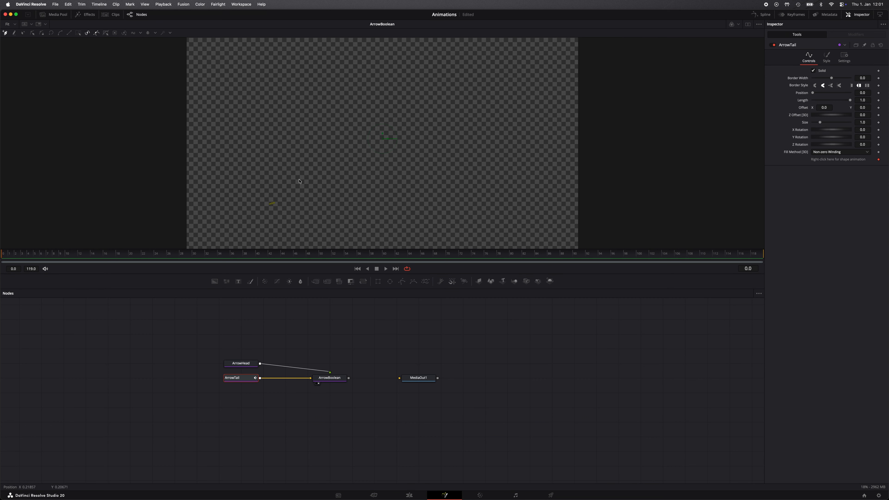
Step: Set the border width of the curved ArrowTail path to 0.02
{"action": "left_click_drag", "start_coordinate": [831, 78], "coordinate": [832, 80]}
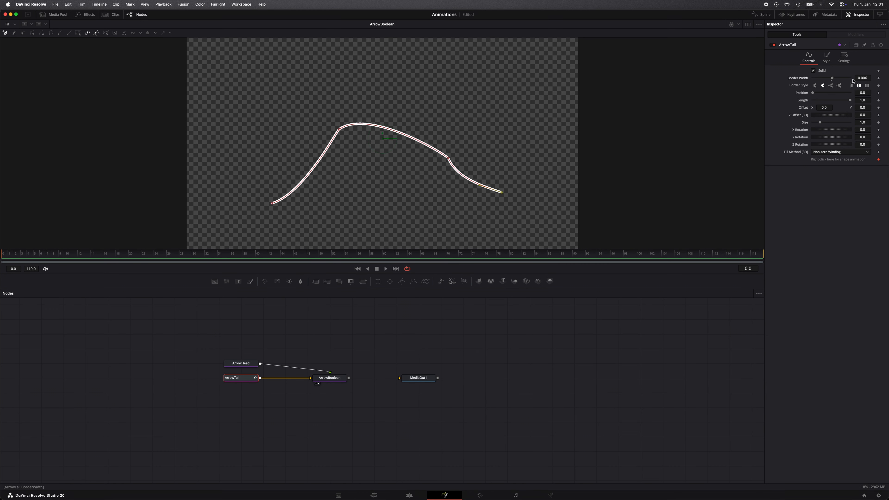
{"action": "left_click", "coordinate": [870, 78]}
{"action": "key", "text": "BackSpace"}
{"action": "type", "text": "2"}
{"action": "key", "text": "Return"}
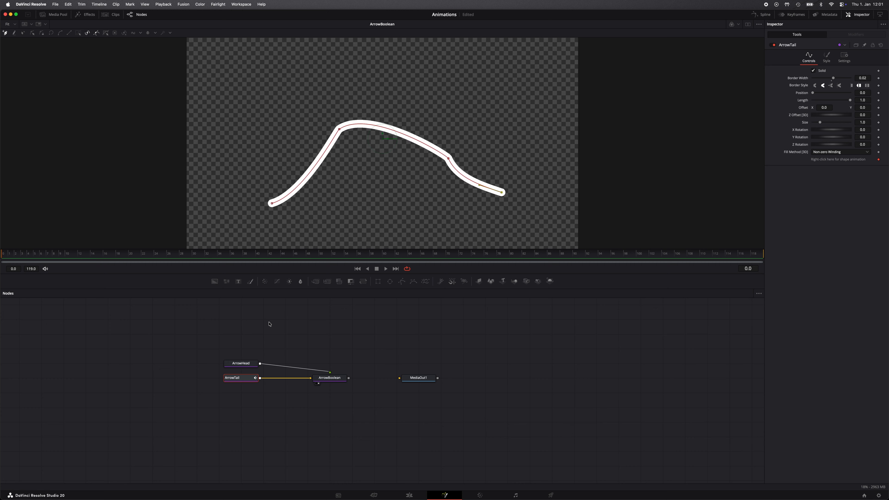
Step: Find the solid rightward arrowhead symbol among the arrows in the macOS Character Viewer and copy it
{"action": "left_click", "coordinate": [270, 324]}
{"action": "key", "text": "ctrl+super+space"}
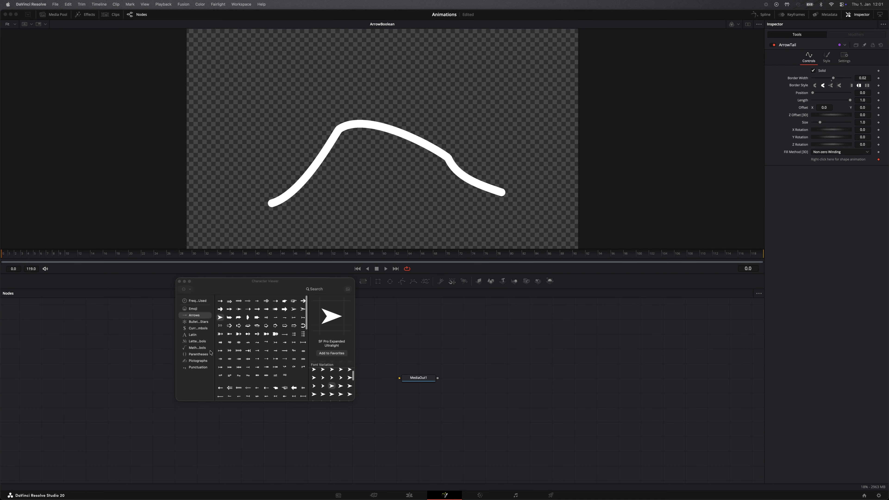
{"action": "scroll", "coordinate": [247, 315], "scroll_direction": "down", "scroll_amount": 10}
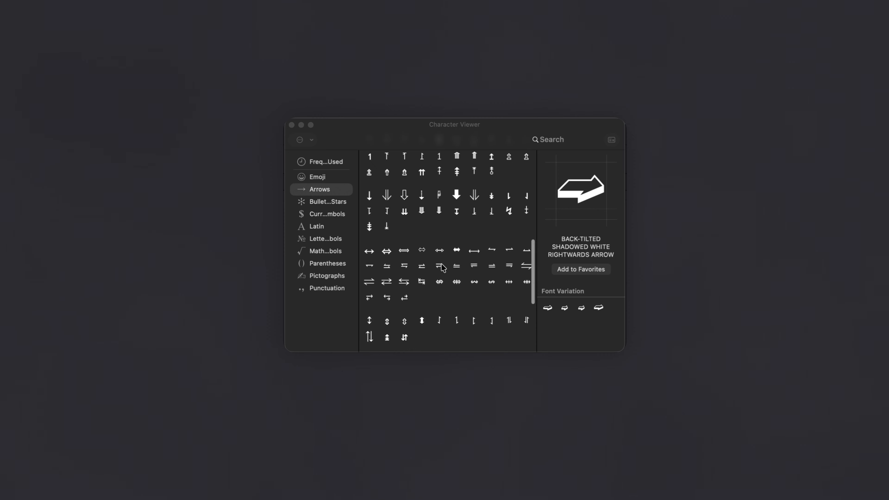
{"action": "scroll", "coordinate": [442, 267], "scroll_direction": "up", "scroll_amount": 5}
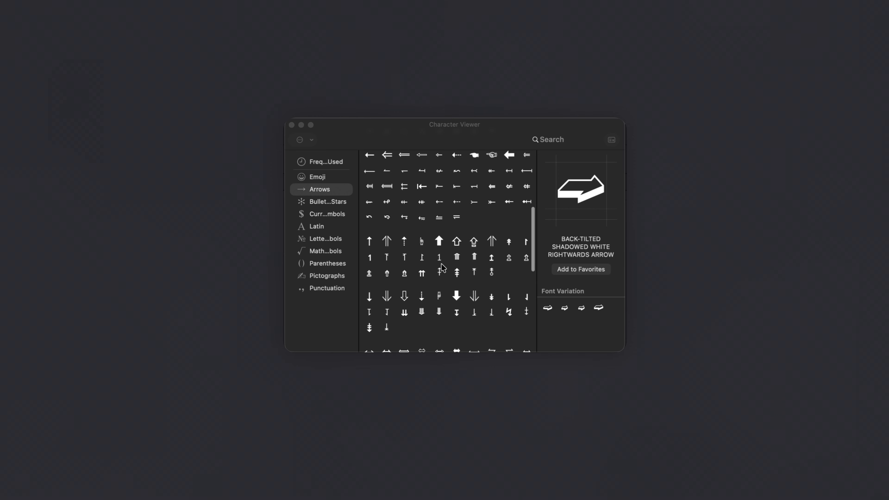
{"action": "scroll", "coordinate": [441, 265], "scroll_direction": "up", "scroll_amount": 5}
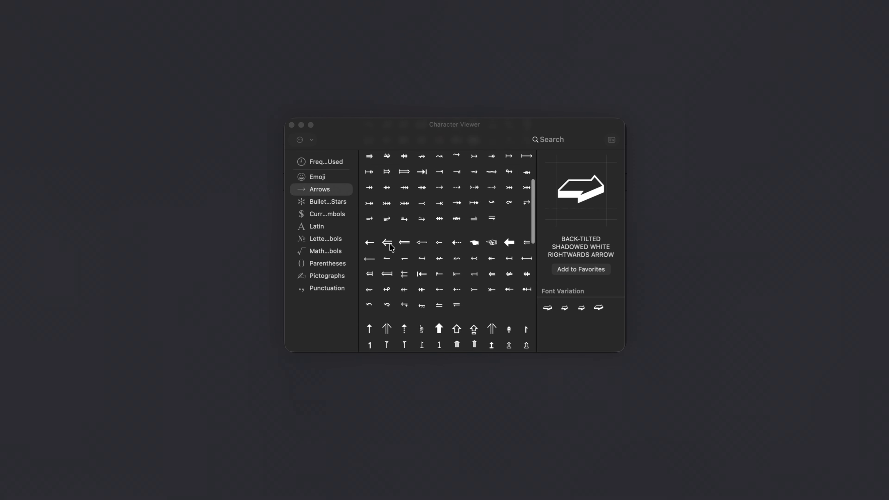
{"action": "scroll", "coordinate": [389, 246], "scroll_direction": "up", "scroll_amount": 3}
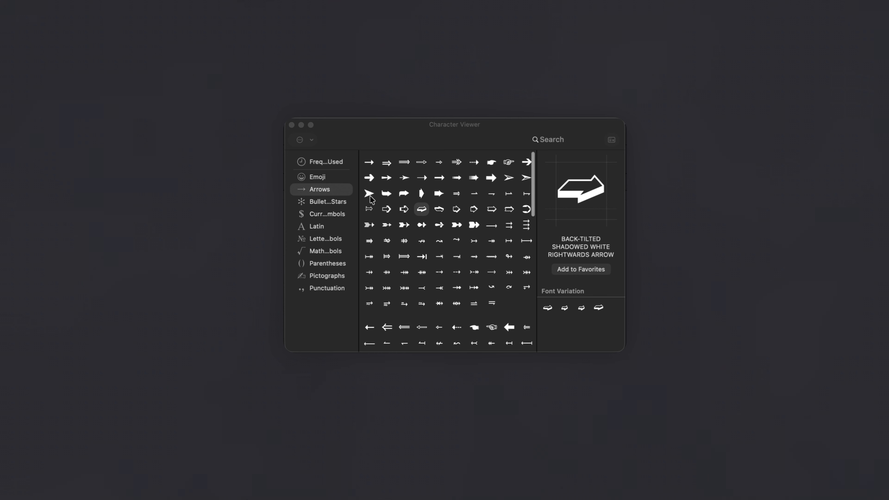
{"action": "left_click", "coordinate": [369, 195]}
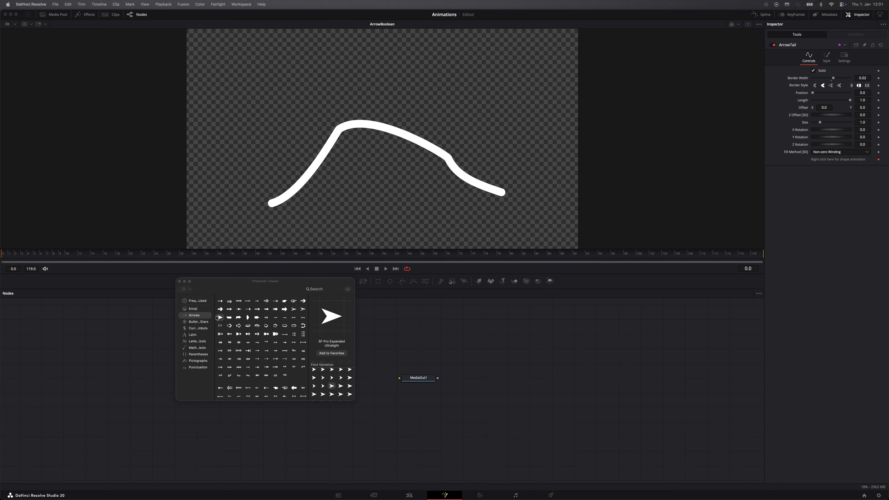
{"action": "right_click", "coordinate": [371, 196]}
{"action": "left_click", "coordinate": [239, 320]}
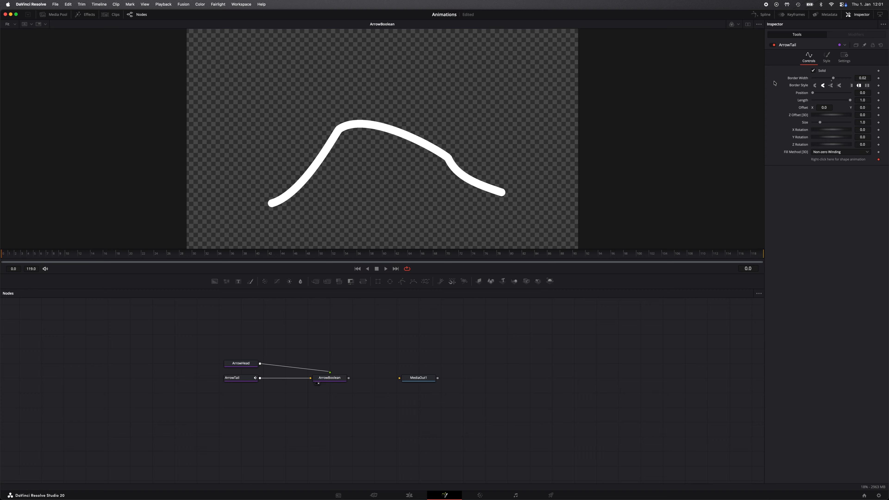
Step: Paste the arrowhead symbol into ArrowHead's text, remove the extra pasted text, and set the font to SF Pro
{"action": "left_click", "coordinate": [234, 364]}
{"action": "left_click", "coordinate": [807, 108]}
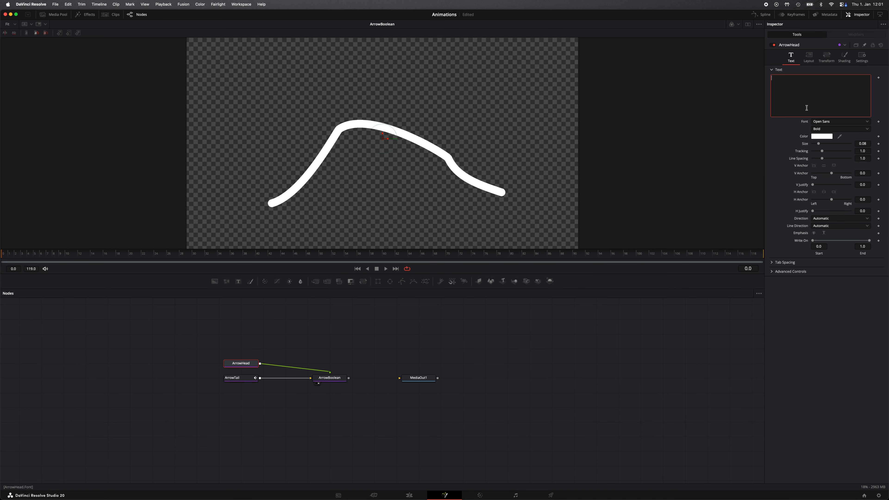
{"action": "key", "text": "super+v"}
{"action": "left_click_drag", "start_coordinate": [830, 88], "coordinate": [767, 80]}
{"action": "key", "text": "BackSpace"}
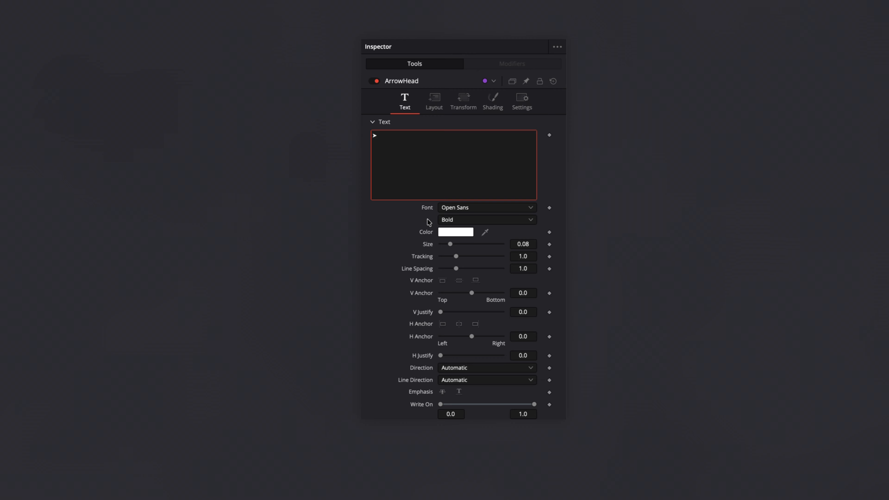
{"action": "left_click", "coordinate": [478, 208]}
{"action": "scroll", "coordinate": [479, 207], "scroll_direction": "down", "scroll_amount": 5}
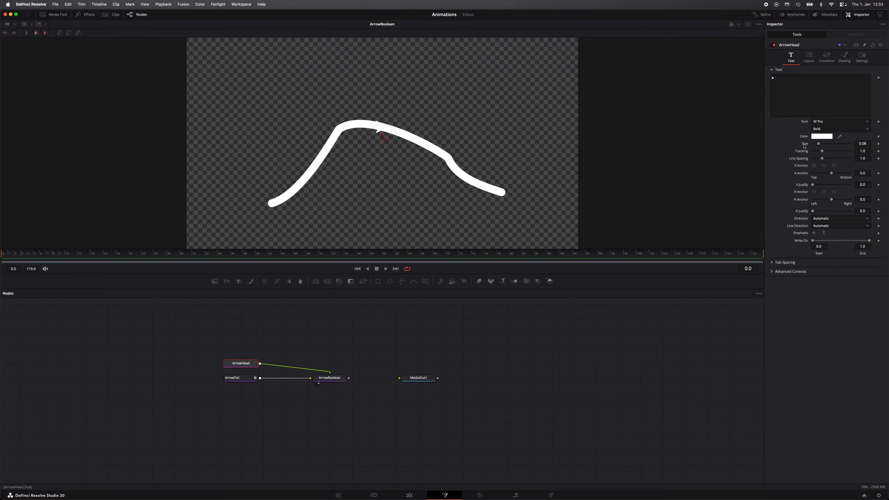
Step: Drive ArrowHead's text size with the expression ArrowTail.BorderWidth*12
{"action": "right_click", "coordinate": [804, 146]}
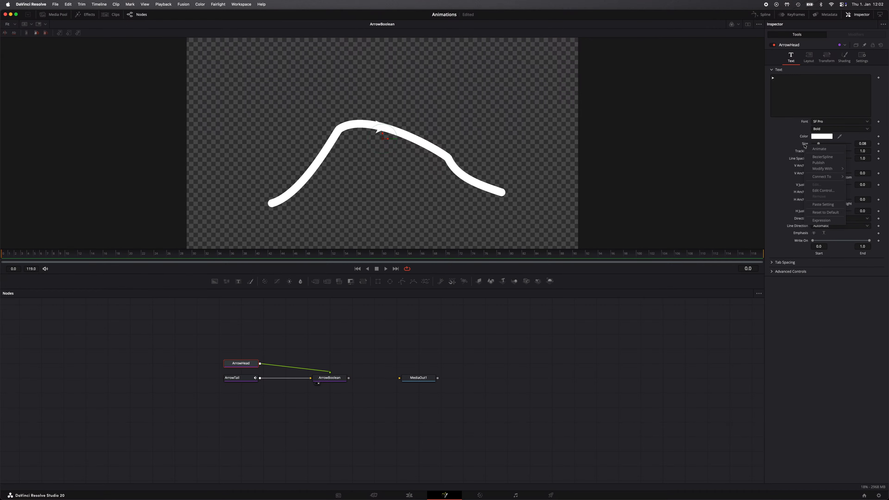
{"action": "left_click", "coordinate": [822, 220]}
{"action": "left_click", "coordinate": [820, 154]}
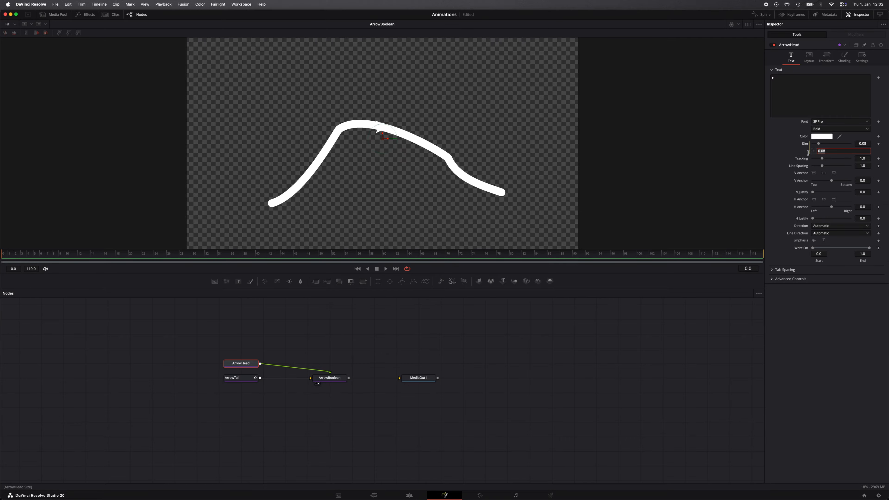
{"action": "type", "text": "Arrow"}
{"action": "type", "text": "Tail."}
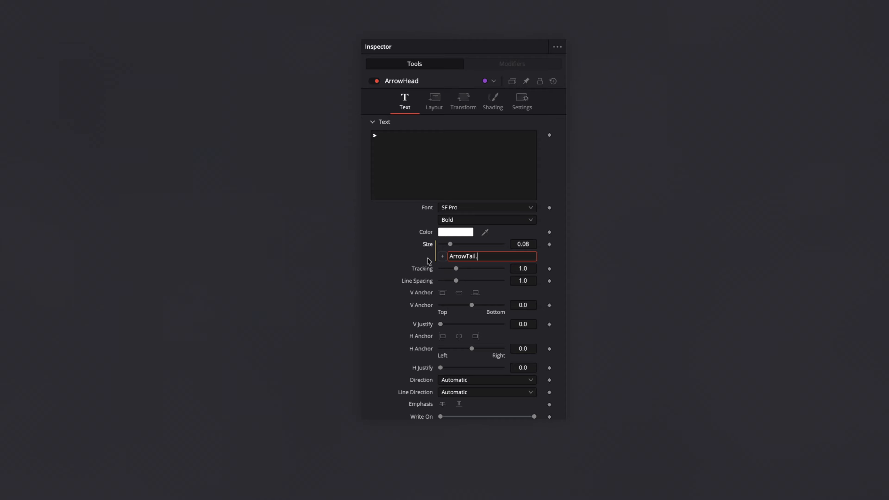
{"action": "type", "text": "BorderWidth*12"}
{"action": "key", "text": "Tab"}
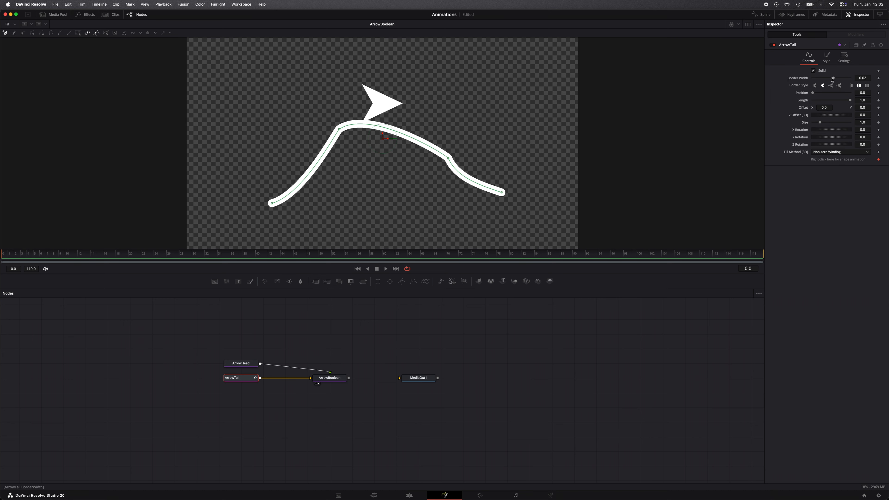
Step: Increase ArrowTail's border width to 0.022 and publish its shape path for use by other nodes
{"action": "left_click_drag", "start_coordinate": [833, 79], "coordinate": [834, 80]}
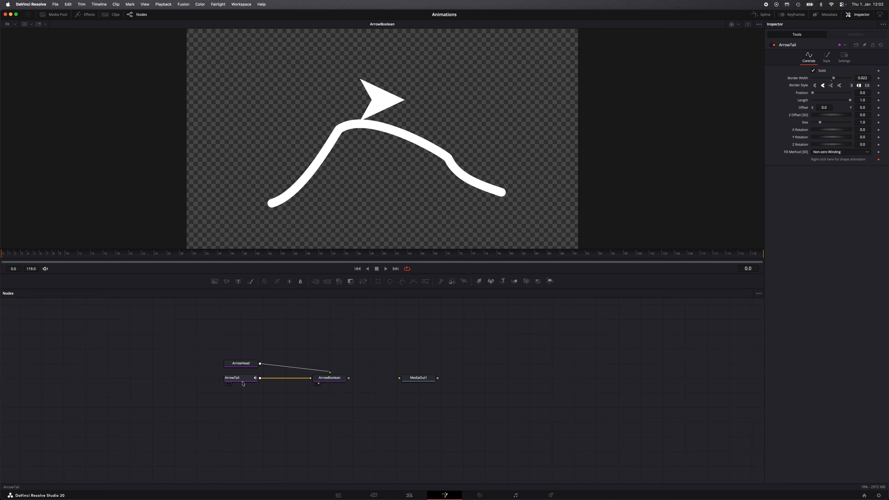
{"action": "left_click", "coordinate": [242, 379]}
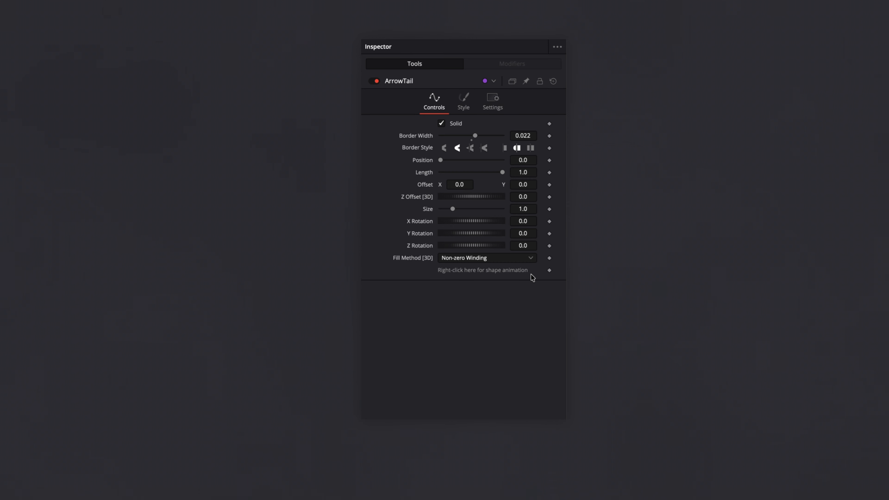
{"action": "right_click", "coordinate": [868, 162]}
{"action": "left_click", "coordinate": [547, 335]}
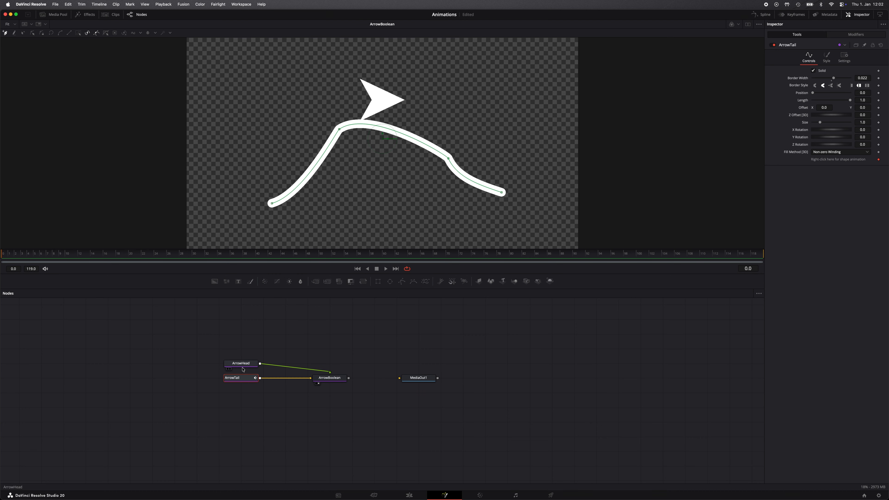
Step: Set ArrowHead's layout type to Path and connect its shape path to the published ArrowTail polyline value
{"action": "left_click", "coordinate": [243, 369]}
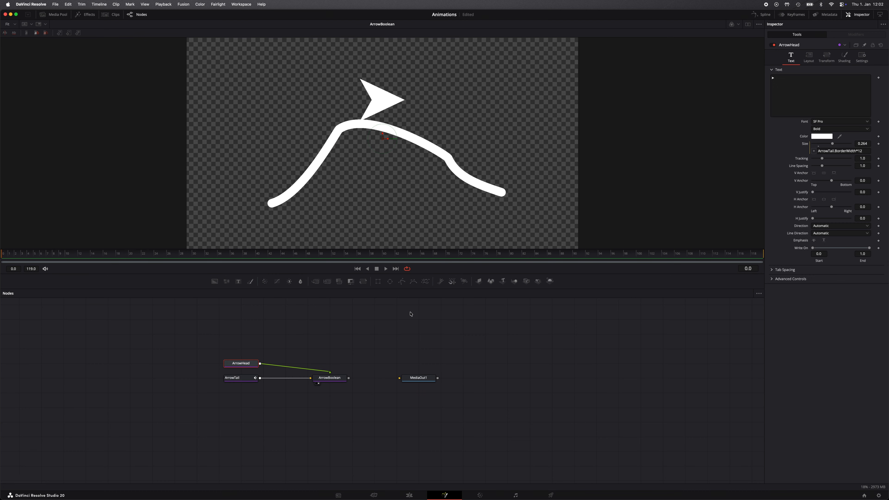
{"action": "left_click", "coordinate": [809, 57]}
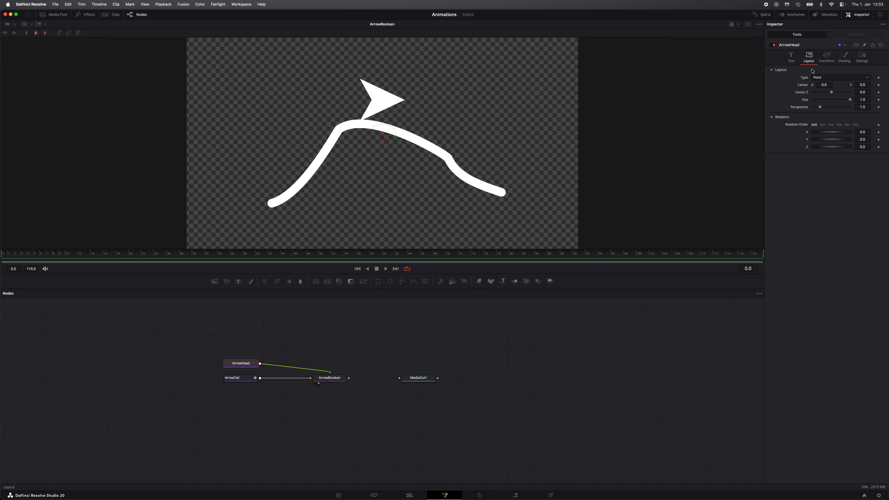
{"action": "left_click", "coordinate": [821, 77]}
{"action": "left_click", "coordinate": [824, 103]}
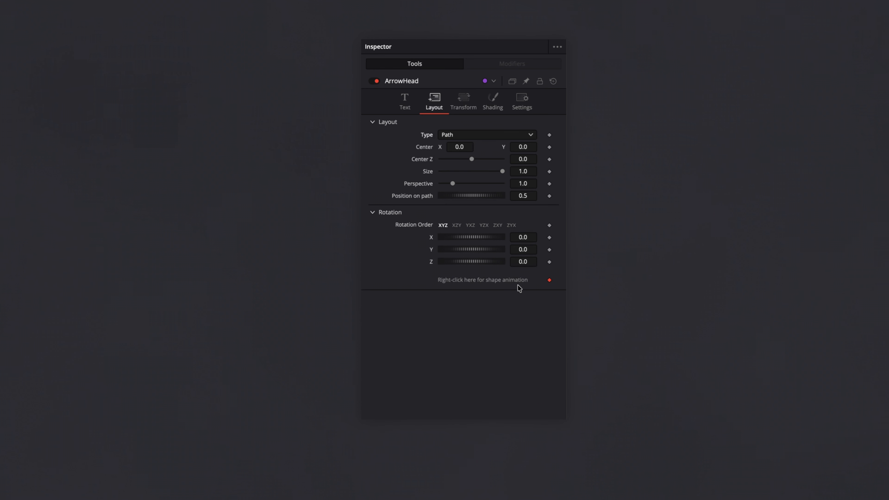
{"action": "right_click", "coordinate": [549, 281]}
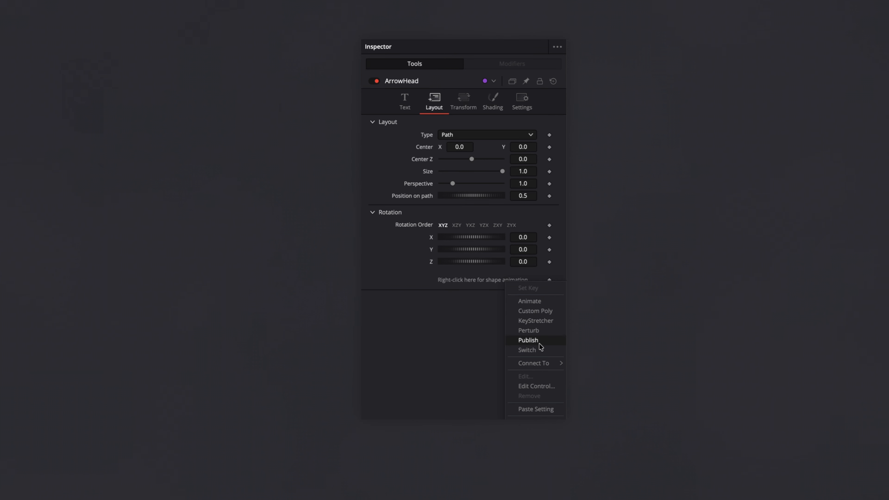
{"action": "mouse_move", "coordinate": [535, 363]}
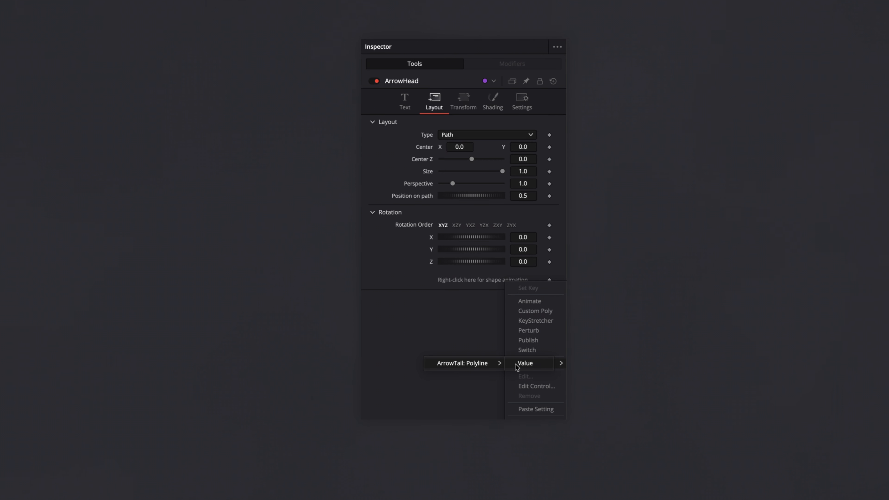
{"action": "left_click", "coordinate": [515, 364]}
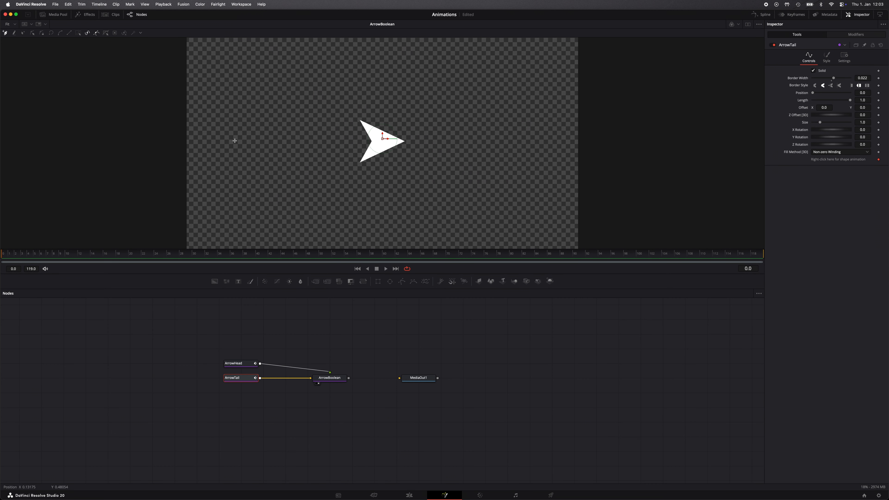
Step: Draw a straight horizontal two-point path for ArrowTail across the canvas and reduce its border width to 0.003
{"action": "left_click", "coordinate": [236, 143]}
{"action": "left_click", "coordinate": [489, 142]}
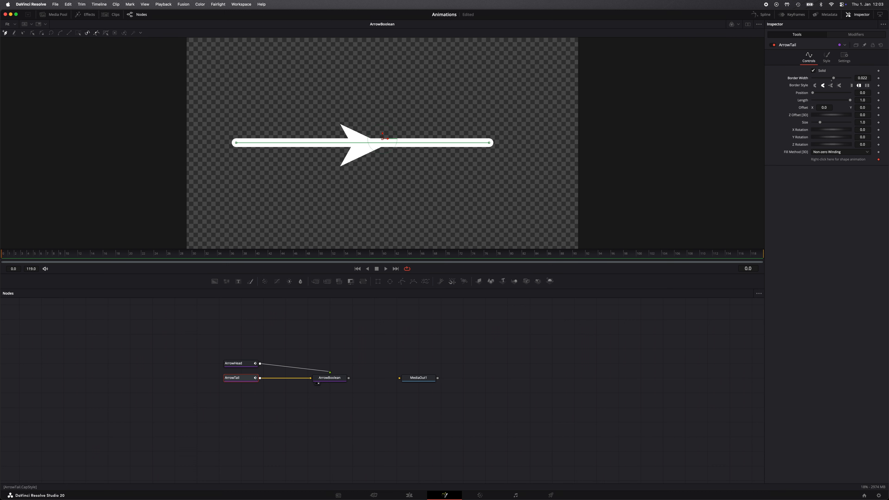
{"action": "left_click_drag", "start_coordinate": [863, 77], "coordinate": [805, 78]}
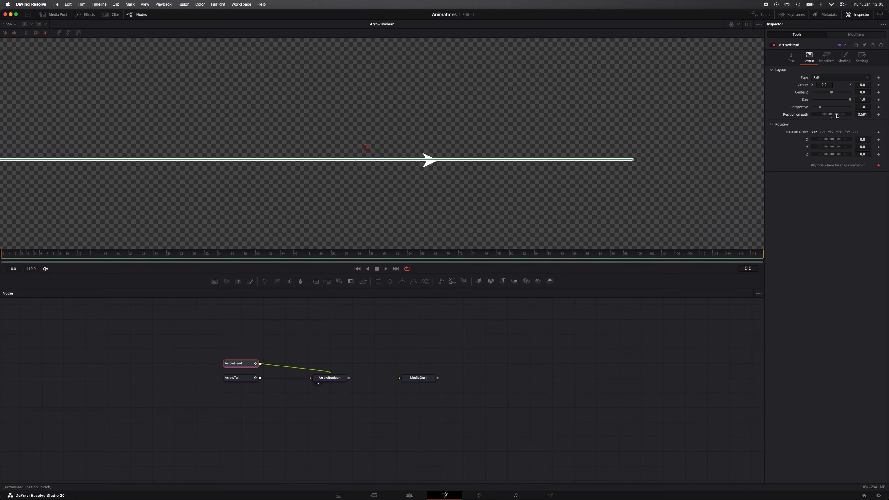
Step: Move ArrowHead to position 1.0 on the path and set its vertical anchor to 0.101 to centre it on the line
{"action": "left_click_drag", "start_coordinate": [837, 115], "coordinate": [853, 117]}
{"action": "left_click", "coordinate": [791, 57]}
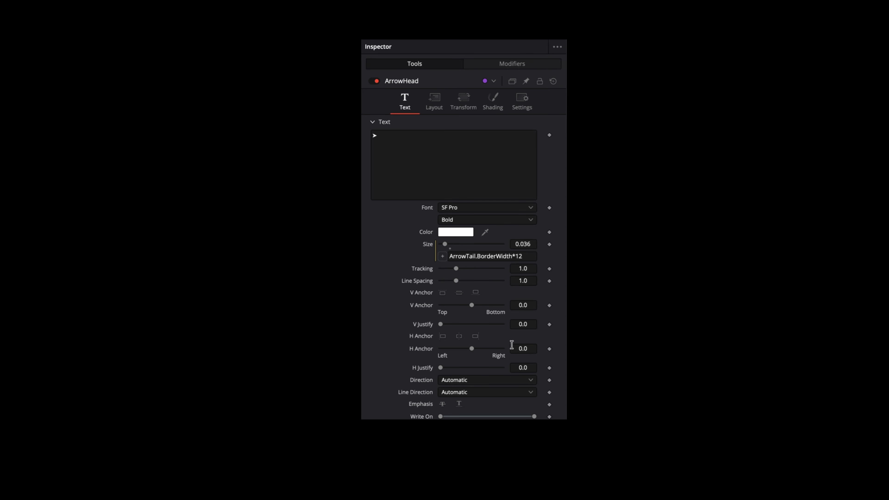
{"action": "left_click", "coordinate": [526, 304]}
{"action": "type", "text": "0.078"}
{"action": "key", "text": "Return"}
{"action": "left_click_drag", "start_coordinate": [523, 305], "coordinate": [521, 305]}
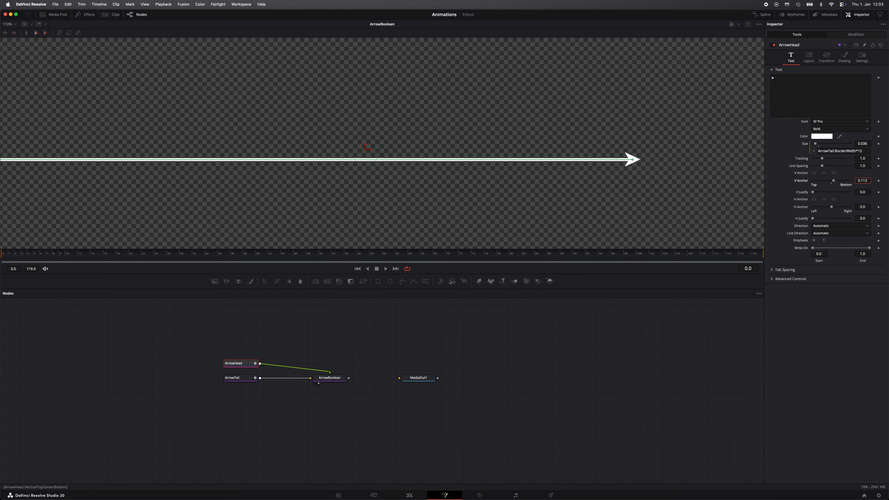
{"action": "key", "text": "ctrl+f"}
Step: Drive ArrowHead's position on path with the expression ArrowTail.WriteLength and test it by reducing ArrowTail's length to 0
{"action": "left_click", "coordinate": [809, 57]}
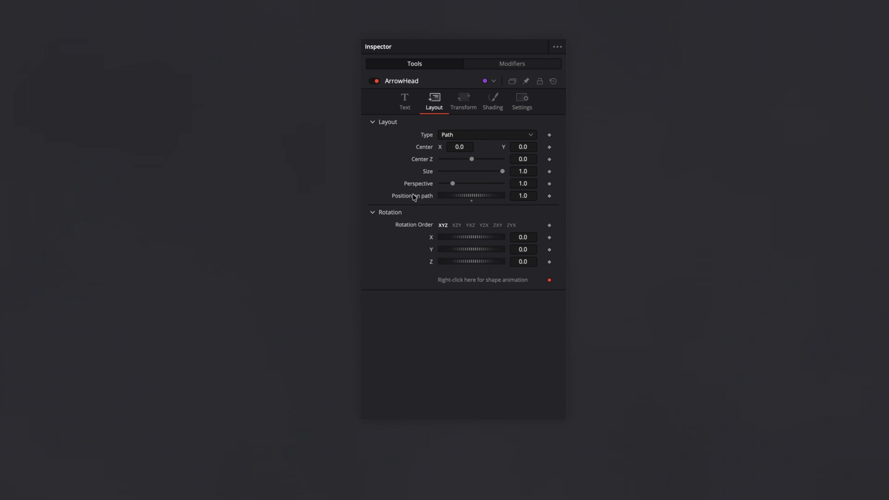
{"action": "right_click", "coordinate": [797, 115]}
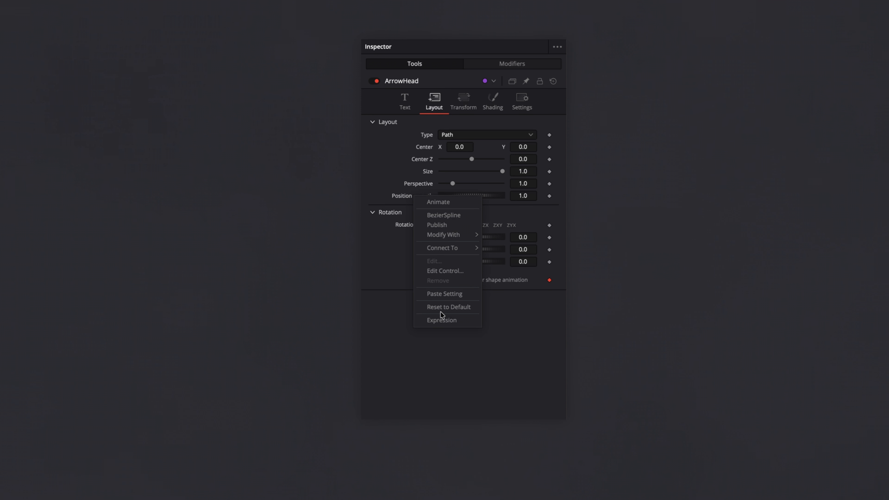
{"action": "left_click", "coordinate": [443, 320]}
{"action": "left_click", "coordinate": [477, 210]}
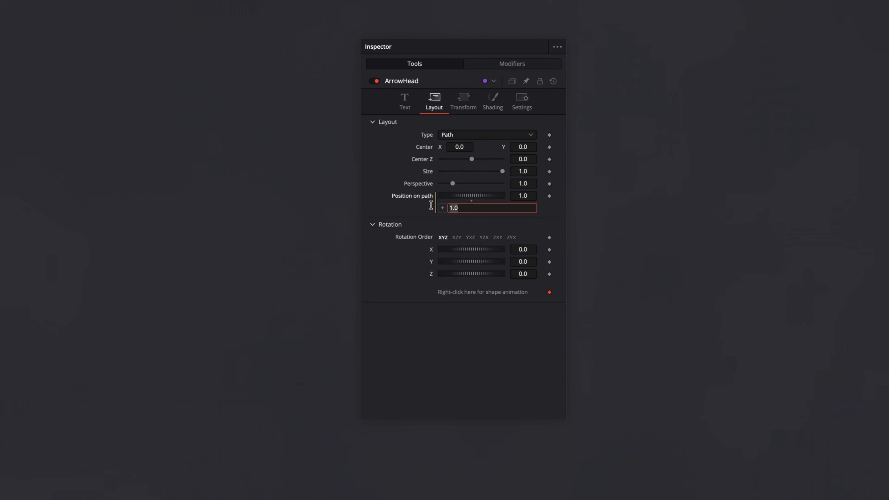
{"action": "type", "text": "ArrowTail.WriteLength"}
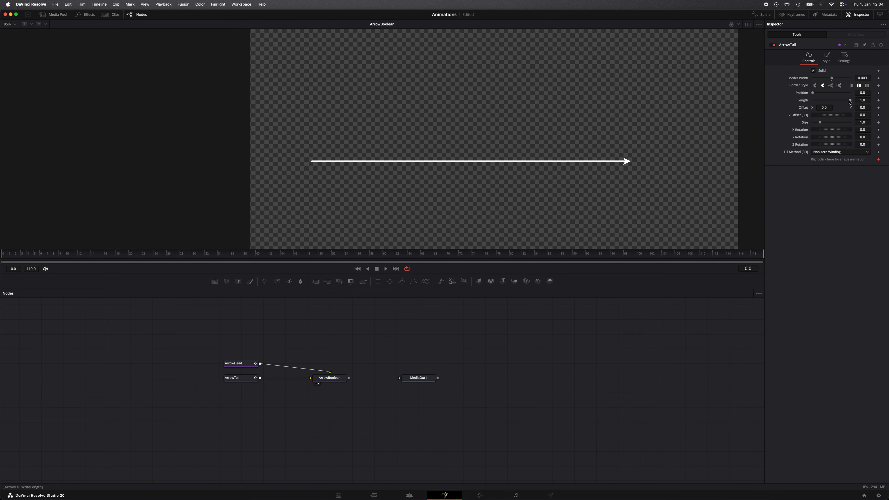
{"action": "left_click_drag", "start_coordinate": [850, 101], "coordinate": [809, 111]}
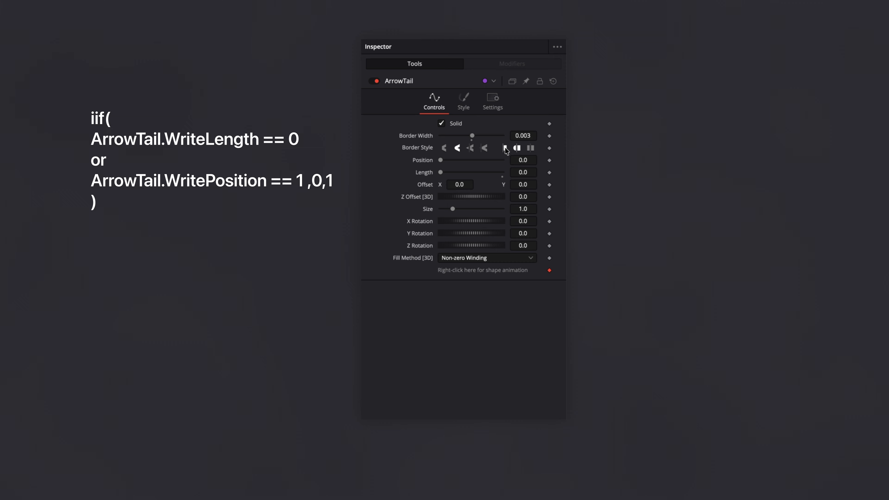
Step: Drive ArrowTail's border cap style and ArrowHead's Write On end with iif(ArrowTail.WriteLength == 0 or ArrowTail.WritePosition == 1 ,0,1)
{"action": "right_click", "coordinate": [858, 86]}
{"action": "left_click", "coordinate": [527, 273]}
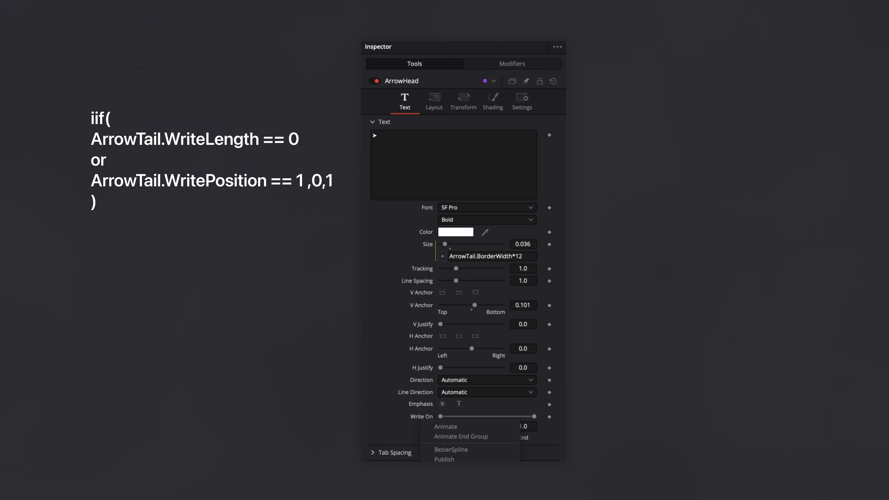
{"action": "left_click", "coordinate": [451, 483]}
{"action": "left_click_drag", "start_coordinate": [492, 449], "coordinate": [401, 453]}
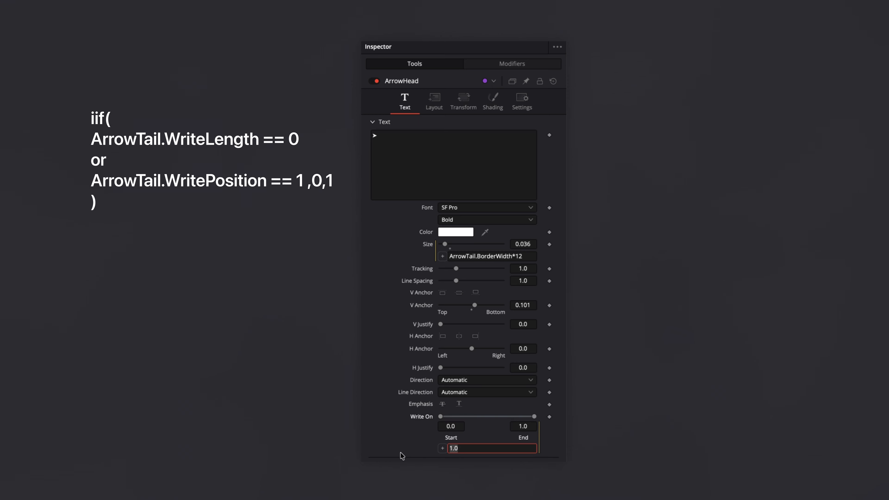
{"action": "type", "text": "iif(ArrowTail.WriteLength == 0 or ArrowTail.WritePosition == 1 ,0,1)"}
{"action": "key", "text": "Return"}
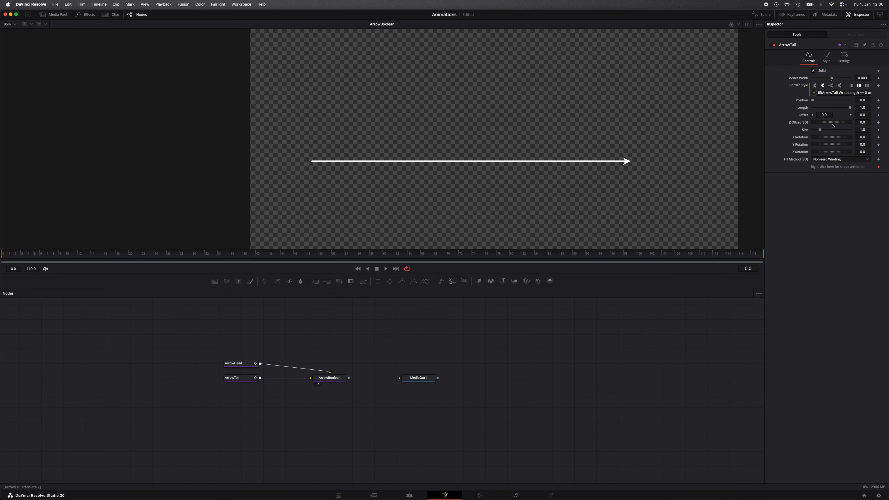
Step: Test ArrowTail's length on the straight path, bend the path downward at its middle, and test the length again
{"action": "left_click_drag", "start_coordinate": [851, 108], "coordinate": [812, 120]}
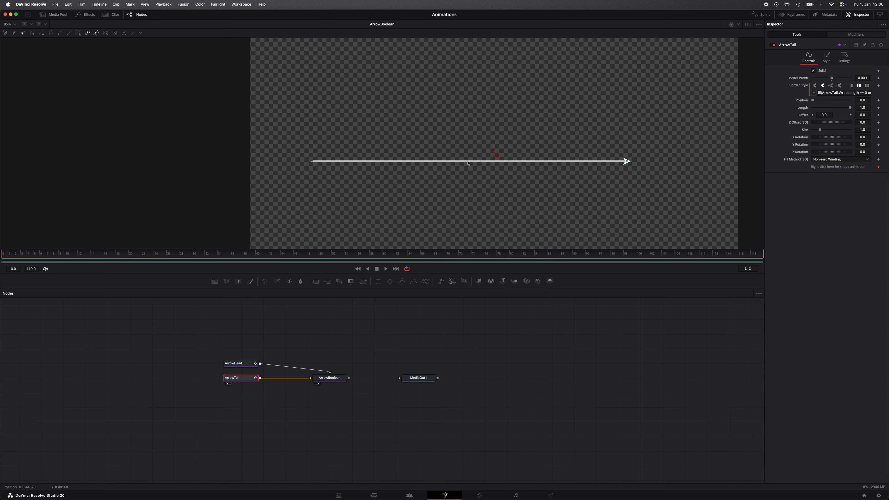
{"action": "left_click_drag", "start_coordinate": [468, 162], "coordinate": [467, 213]}
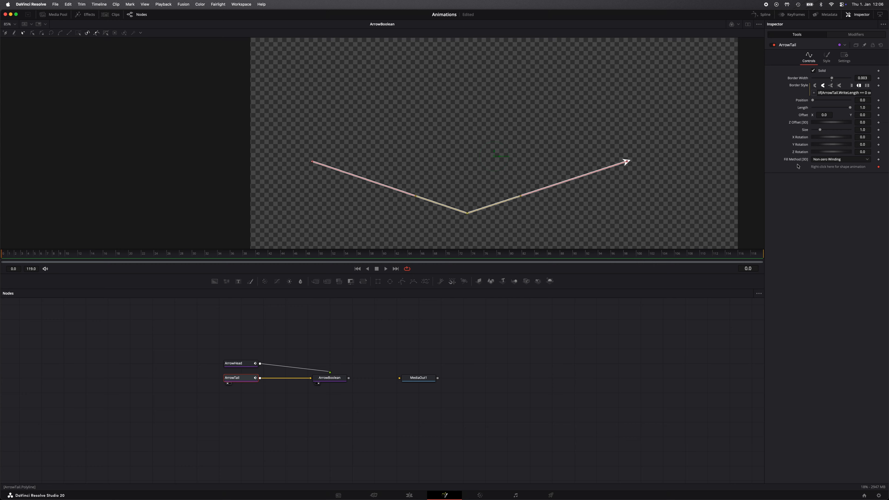
{"action": "left_click_drag", "start_coordinate": [851, 109], "coordinate": [766, 115]}
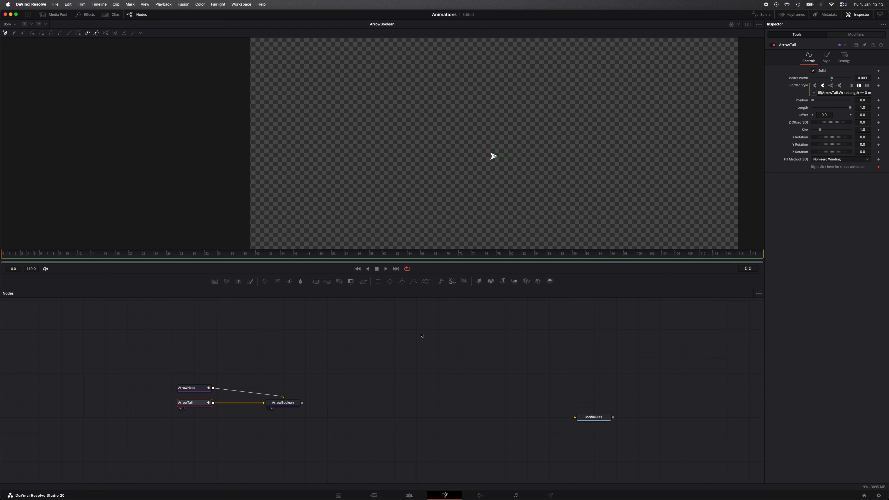
Step: Create a macro from ArrowHead, ArrowTail and ArrowBoolean and name it sArrow
{"action": "left_click", "coordinate": [339, 387]}
{"action": "left_click_drag", "start_coordinate": [119, 324], "coordinate": [339, 441]}
{"action": "right_click", "coordinate": [282, 402]}
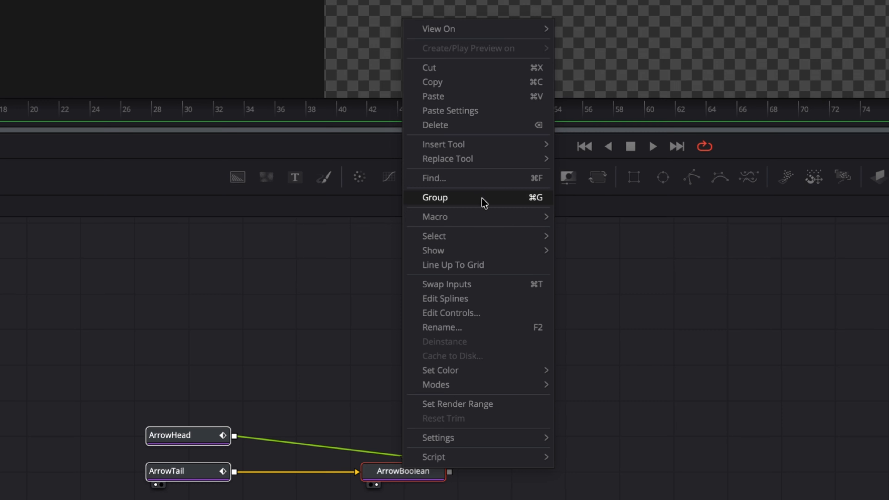
{"action": "mouse_move", "coordinate": [320, 296]}
{"action": "left_click", "coordinate": [358, 301]}
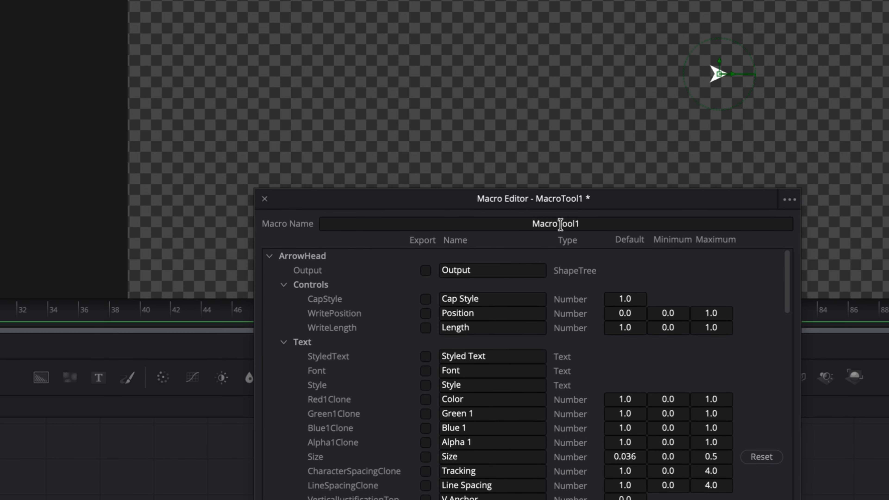
{"action": "double_click", "coordinate": [801, 25]}
{"action": "key", "text": "BackSpace"}
{"action": "type", "text": "sArrow"}
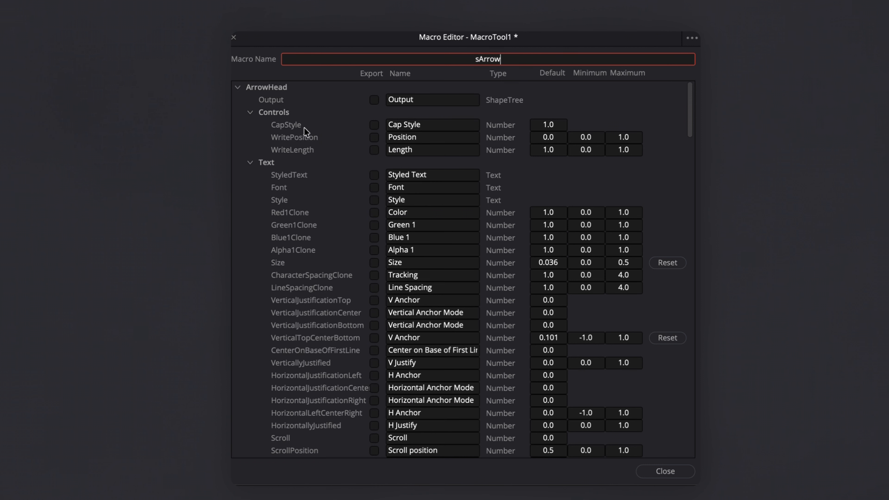
Step: Export ArrowHead's styled text, font and style plus ArrowTail's border width, position, length and polyline in the macro
{"action": "left_click", "coordinate": [375, 175]}
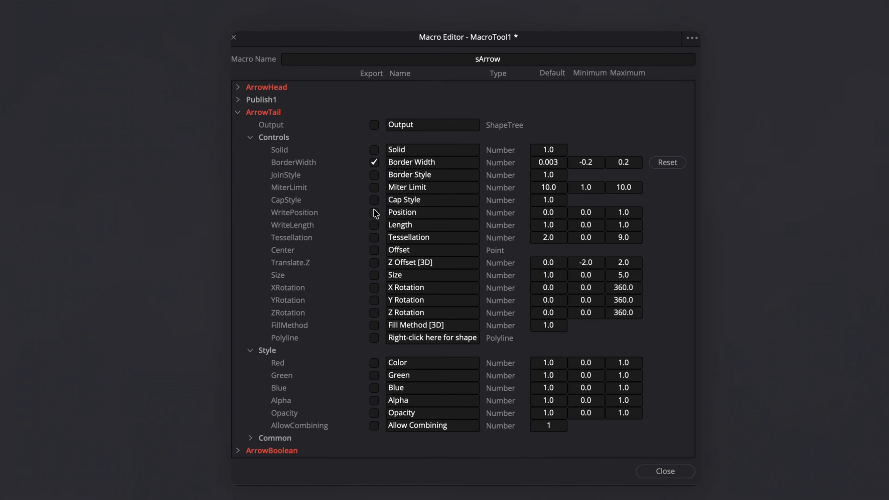
{"action": "left_click", "coordinate": [375, 213]}
{"action": "left_click", "coordinate": [374, 224]}
{"action": "left_click", "coordinate": [374, 338]}
{"action": "left_click", "coordinate": [238, 112]}
Step: Export ArrowBoolean's red, green, blue, alpha and opacity controls in the macro
{"action": "left_click", "coordinate": [238, 125]}
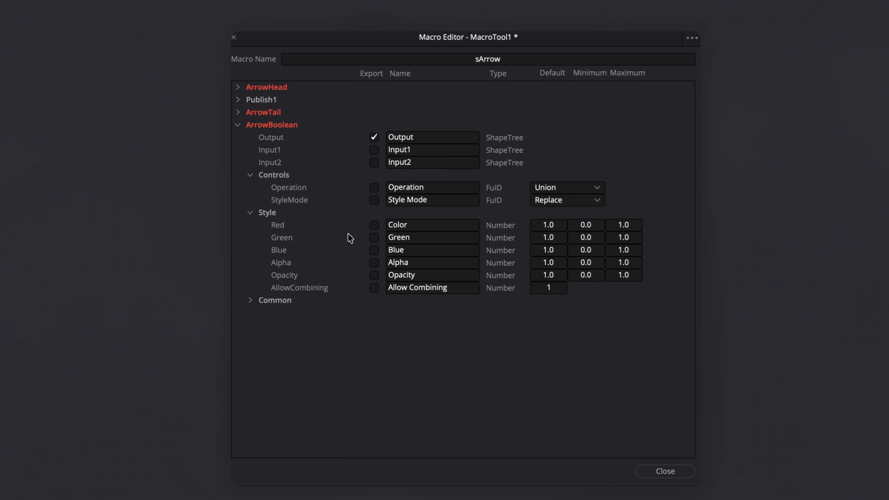
{"action": "left_click", "coordinate": [374, 225]}
{"action": "left_click", "coordinate": [374, 238]}
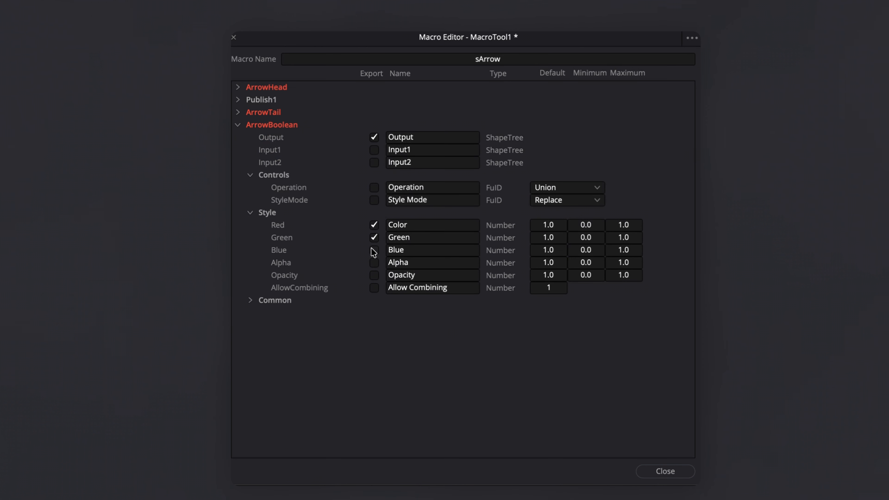
{"action": "left_click", "coordinate": [375, 265]}
Step: Save the macro as sArrow.setting in the Macros folder and close the Macro Editor
{"action": "left_click", "coordinate": [692, 38]}
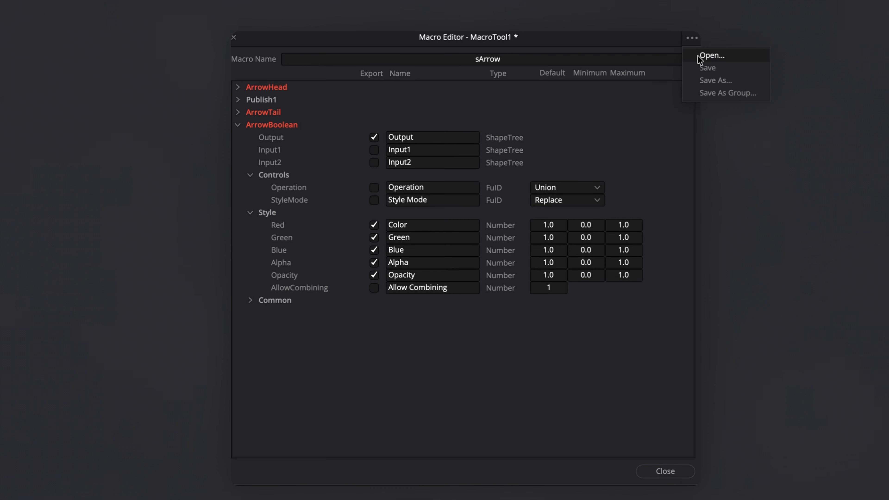
{"action": "left_click", "coordinate": [712, 80]}
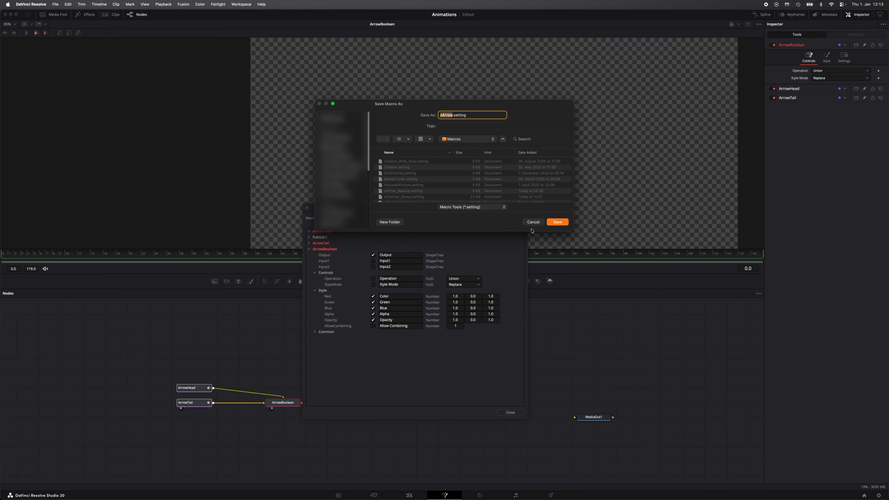
{"action": "left_click", "coordinate": [561, 223]}
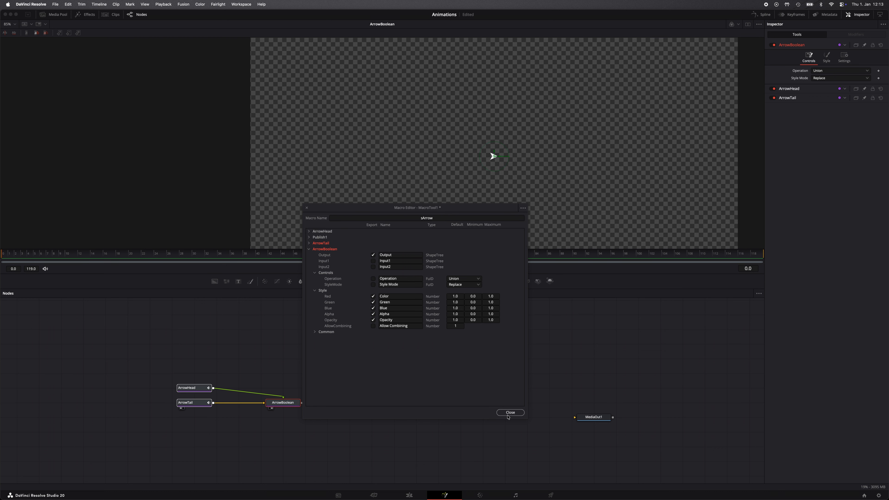
{"action": "left_click", "coordinate": [510, 413]}
Step: Add the sArrow macro as a node in the composition and show it in the viewer
{"action": "key", "text": "shift+space"}
{"action": "type", "text": "sa"}
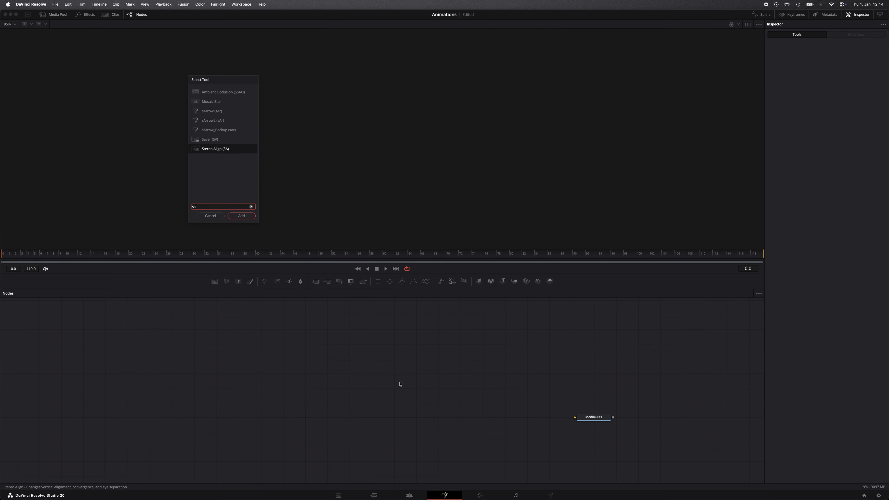
{"action": "type", "text": "r"}
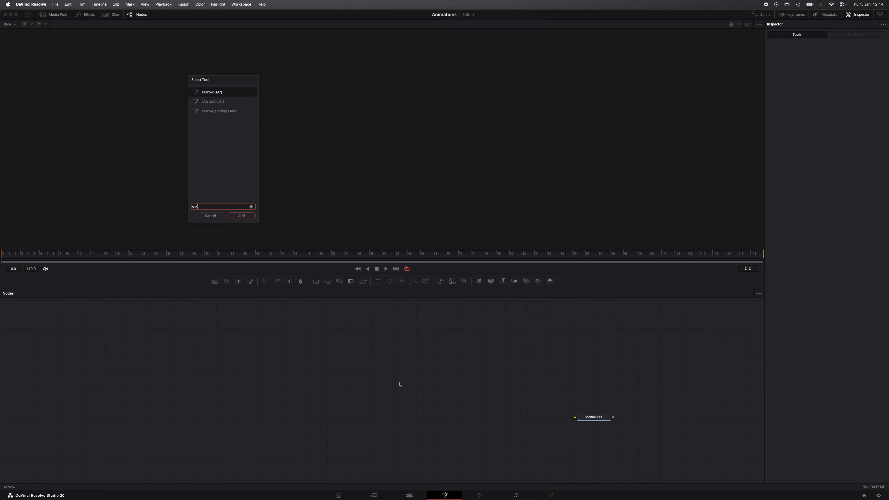
{"action": "key", "text": "Return"}
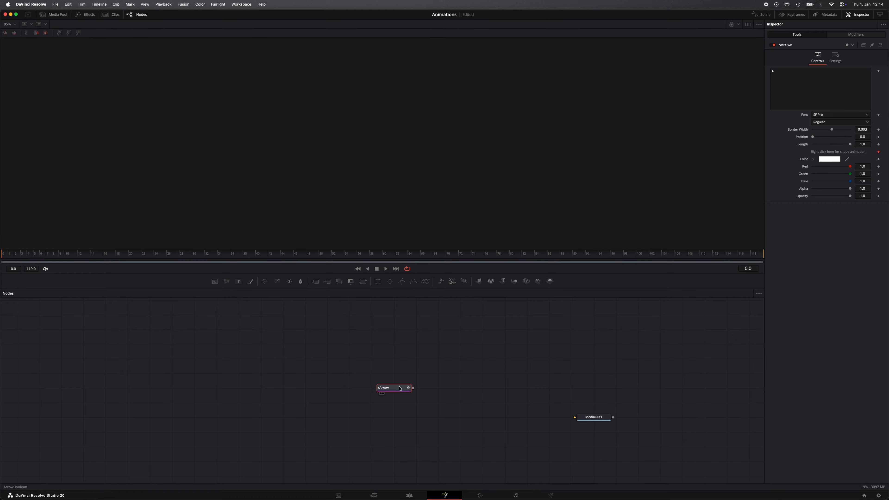
{"action": "key", "text": "1"}
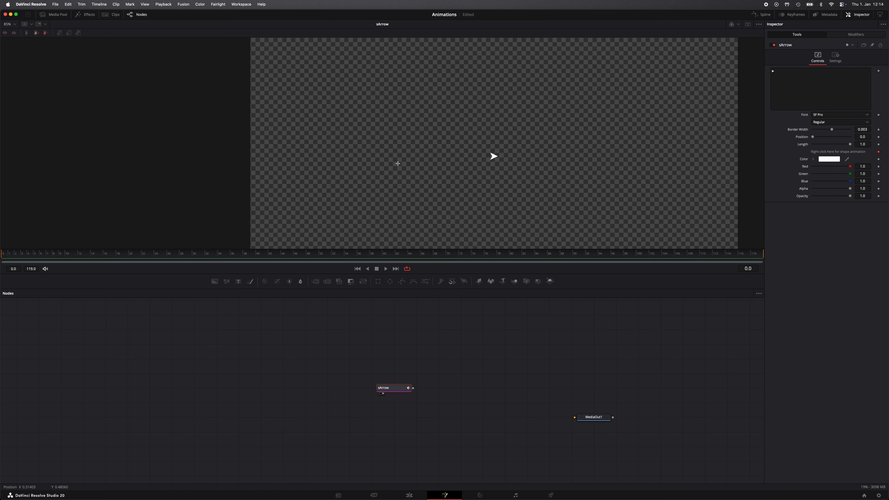
Step: Draw a seven-point arrow path for sArrow that rises, curves around clockwise and loops back inside itself
{"action": "left_click", "coordinate": [341, 178]}
{"action": "left_click", "coordinate": [458, 105]}
{"action": "left_click", "coordinate": [647, 127]}
{"action": "left_click", "coordinate": [627, 186]}
{"action": "left_click", "coordinate": [517, 192]}
{"action": "left_click", "coordinate": [481, 153]}
{"action": "left_click", "coordinate": [514, 106]}
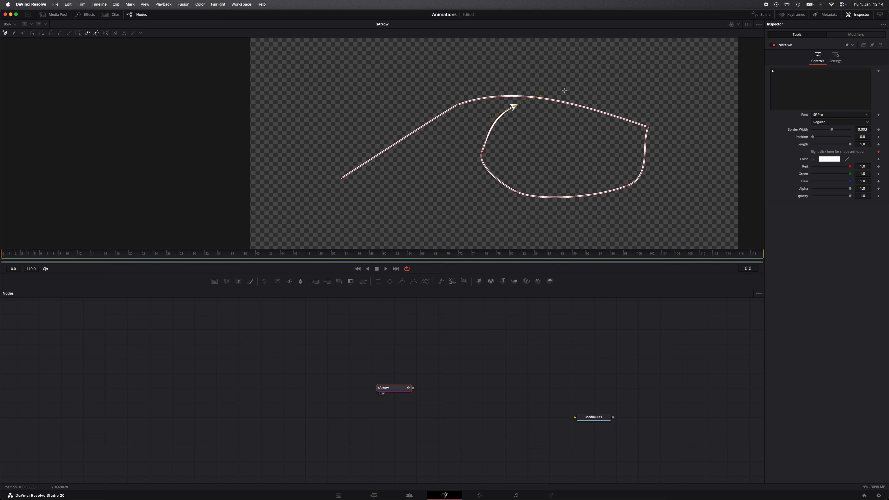
Step: Extend the sArrow path in a wide sweep over and back across the loop, smooth its points, and undo the last change
{"action": "left_click", "coordinate": [620, 87]}
{"action": "left_click", "coordinate": [707, 173]}
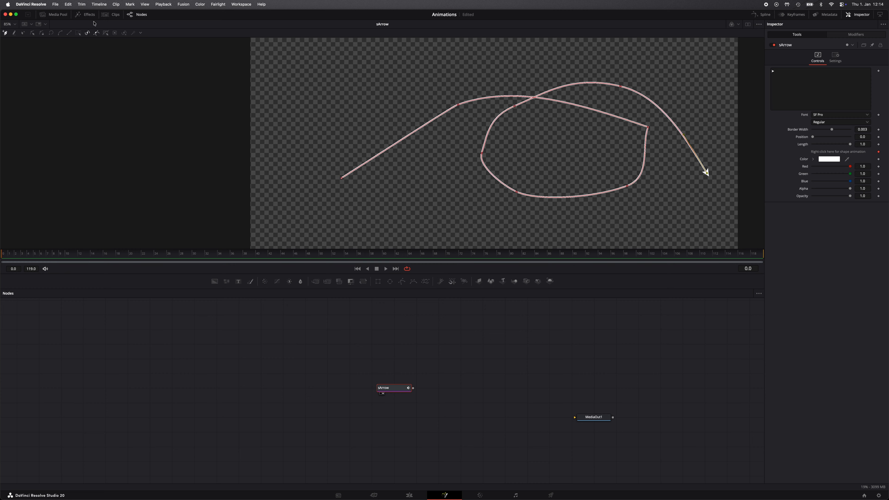
{"action": "left_click", "coordinate": [60, 33]}
{"action": "left_click", "coordinate": [380, 94]}
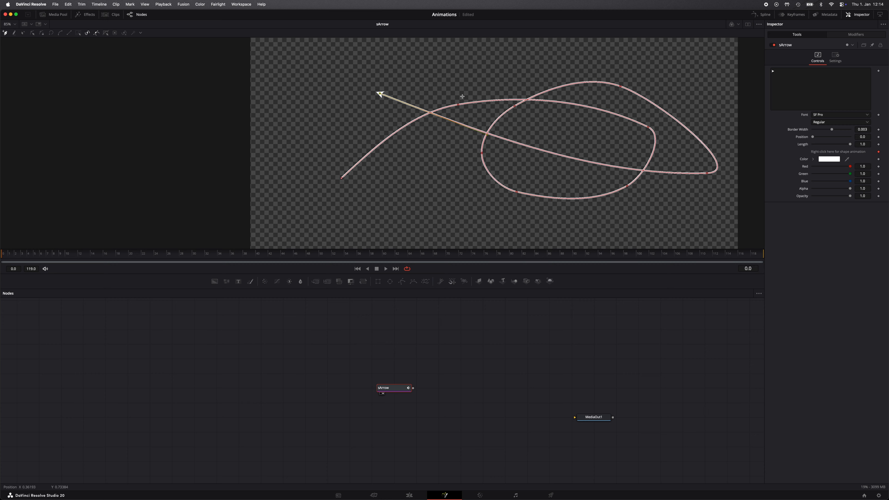
{"action": "key", "text": "super+z"}
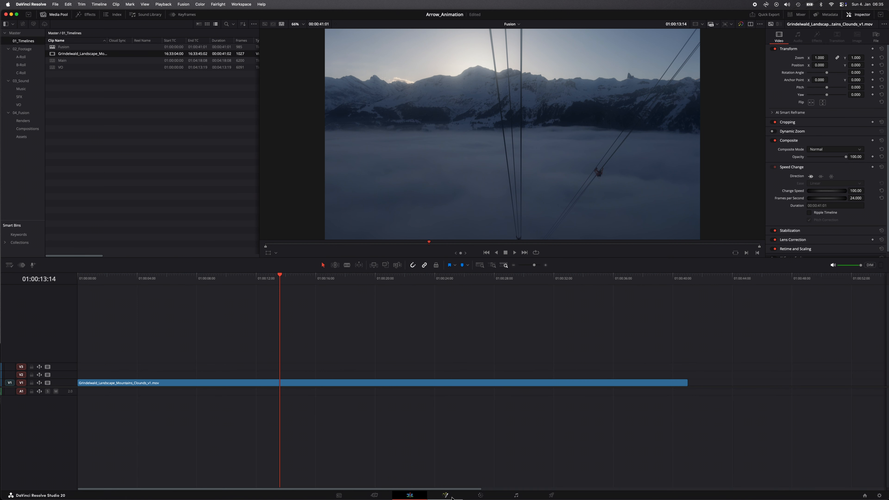
Step: Open the Grindelwald mountain clip on the Fusion page and add an sRender node to its composition
{"action": "left_click", "coordinate": [445, 495]}
{"action": "key", "text": "shift+space"}
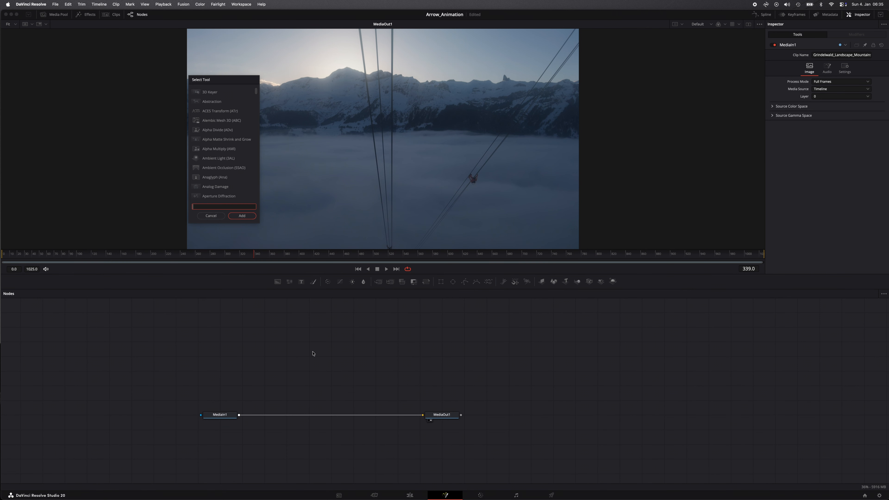
{"action": "type", "text": "srender"}
{"action": "key", "text": "Return"}
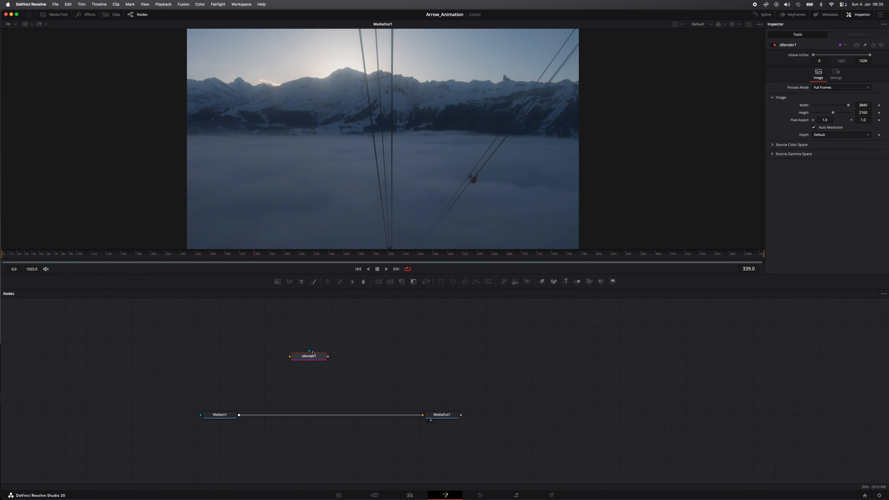
Step: Add the sArrow macro feeding the sRender node and merge the rendered arrow over the MediaIn1 footage
{"action": "key", "text": "shift+space"}
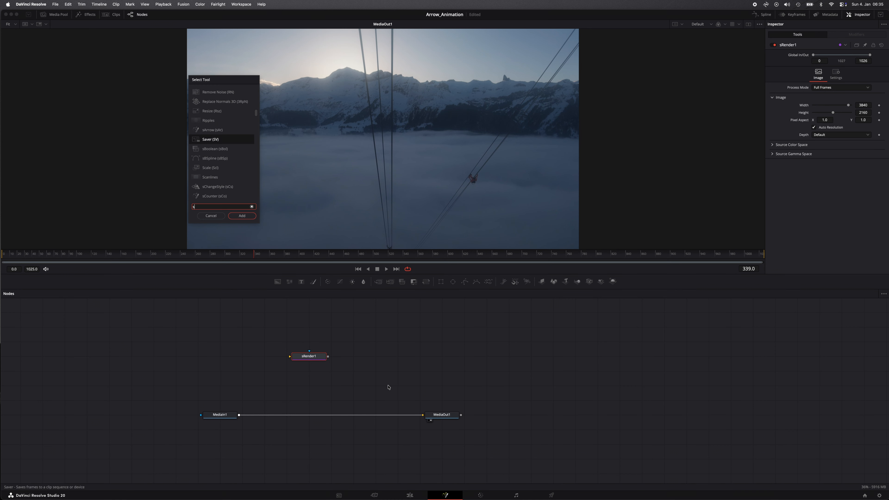
{"action": "type", "text": "sarr"}
{"action": "key", "text": "Return"}
{"action": "left_click_drag", "start_coordinate": [332, 375], "coordinate": [297, 359]}
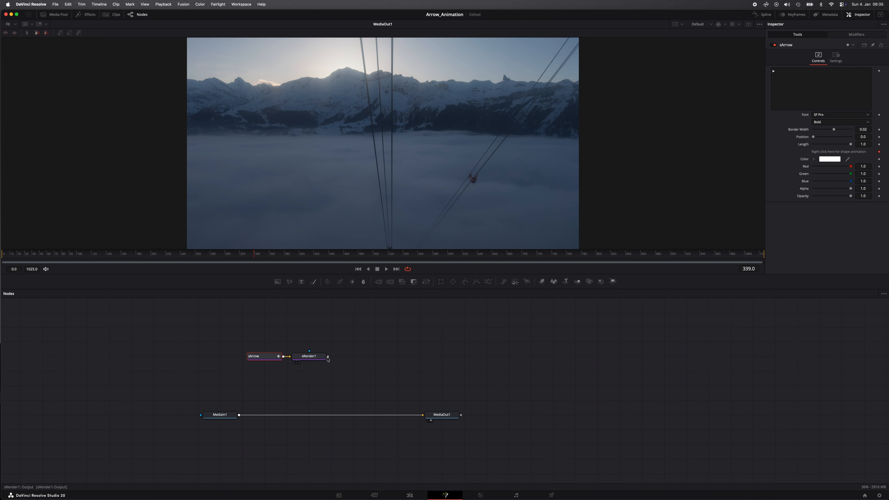
{"action": "left_click_drag", "start_coordinate": [328, 356], "coordinate": [239, 415]}
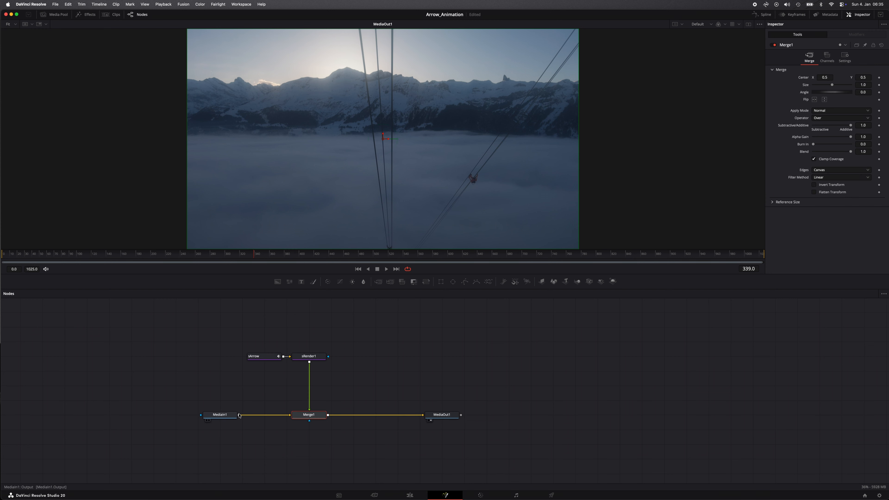
Step: Draw a two-point sArrow path from the mountain ridge down to the cables above the fog and bend it into a downward curve
{"action": "left_click", "coordinate": [243, 107]}
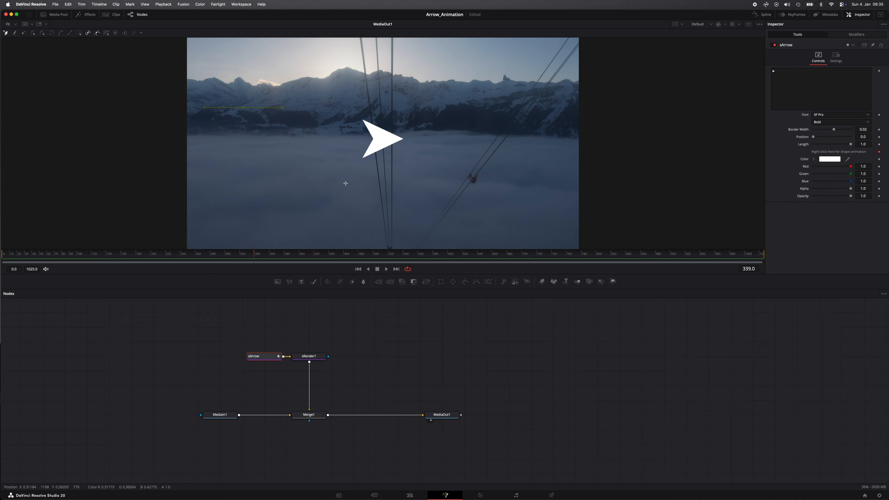
{"action": "left_click", "coordinate": [385, 177]}
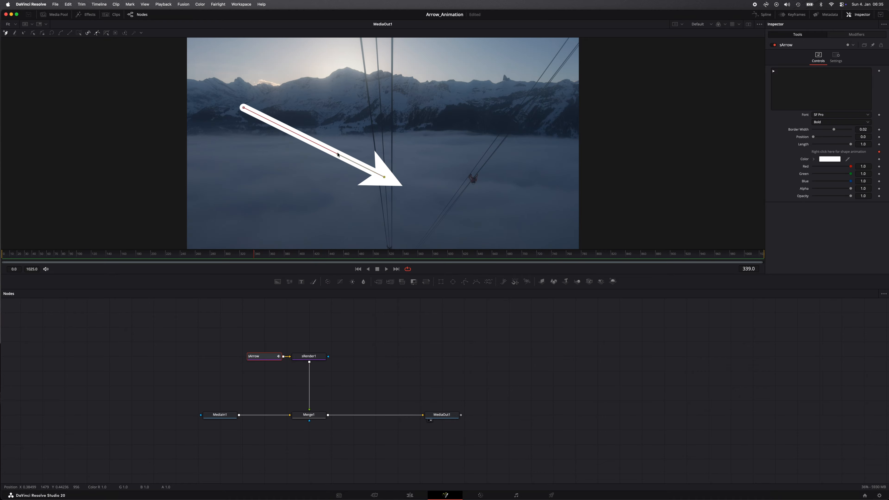
{"action": "left_click_drag", "start_coordinate": [337, 155], "coordinate": [301, 188]}
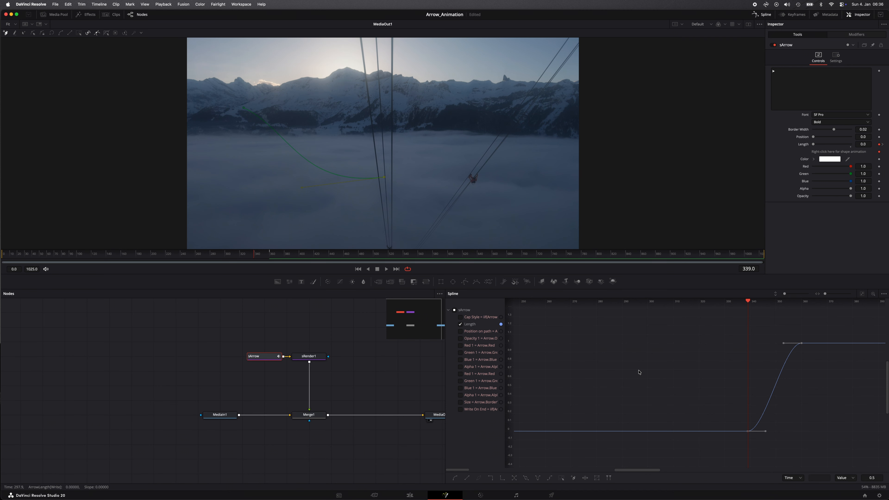
Step: Play back the arrow's Length animation over the footage, and replay it from just before its first keyframe
{"action": "key", "text": "space"}
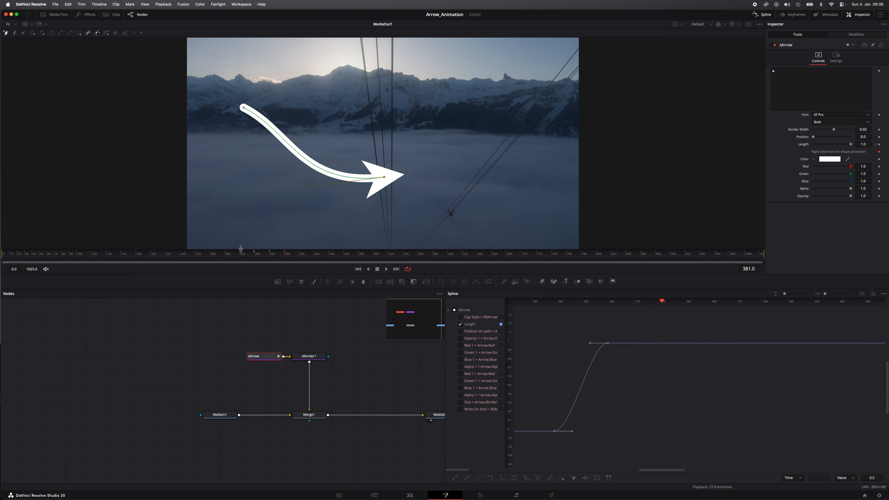
{"action": "left_click", "coordinate": [249, 256]}
{"action": "key", "text": "space"}
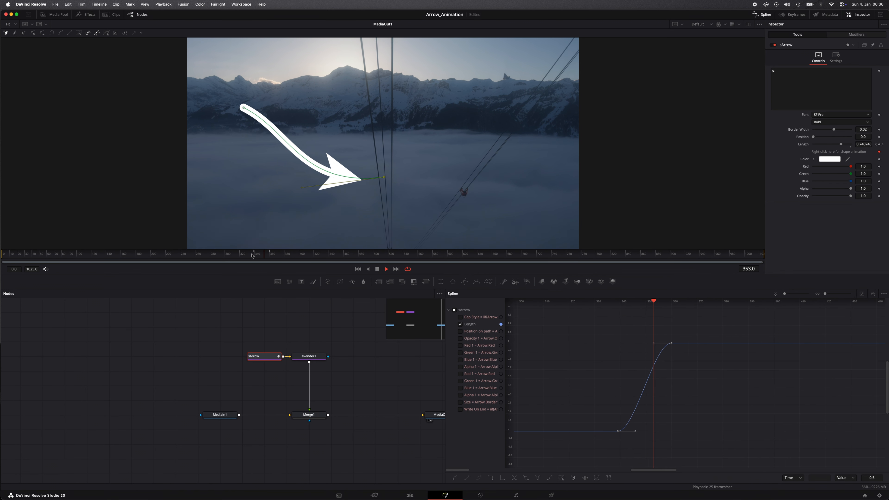